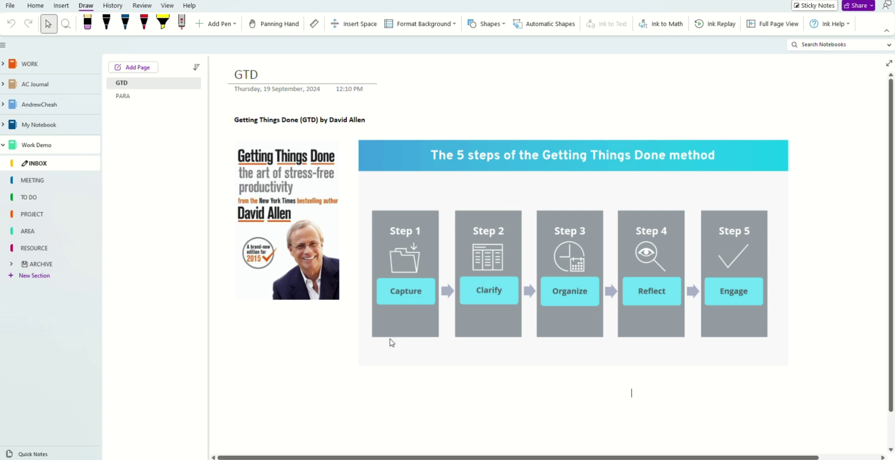
Step: Draw a red freehand arrow pointing up at the Capture box of Step 1 on the GTD page
{"action": "left_click_drag", "start_coordinate": [390, 340], "coordinate": [402, 319]}
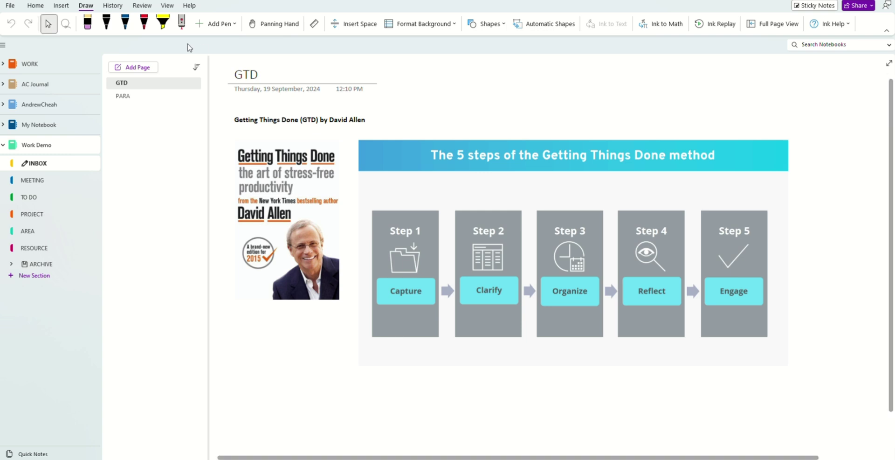
{"action": "left_click", "coordinate": [144, 22]}
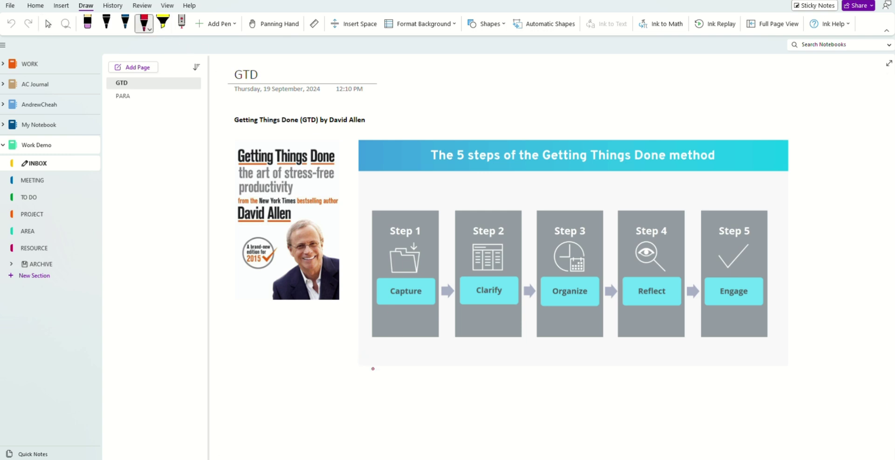
{"action": "mouse_move", "coordinate": [373, 369]}
{"action": "left_mouse_down"}
{"action": "mouse_move", "coordinate": [394, 313]}
{"action": "mouse_move", "coordinate": [386, 322]}
{"action": "mouse_move", "coordinate": [396, 313]}
{"action": "mouse_move", "coordinate": [409, 332]}
{"action": "left_mouse_up"}
{"action": "left_click", "coordinate": [48, 23]}
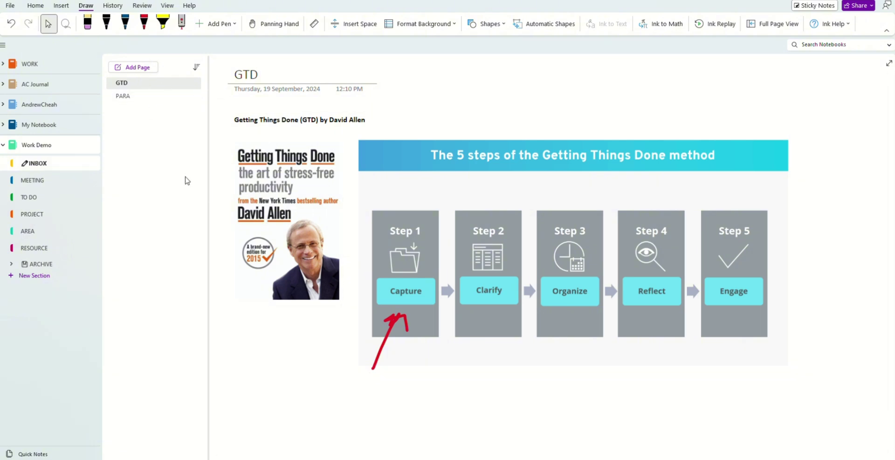
Step: View the ABC meeting notes in the MEETING section and return to the GTD page in INBOX
{"action": "left_click", "coordinate": [42, 187]}
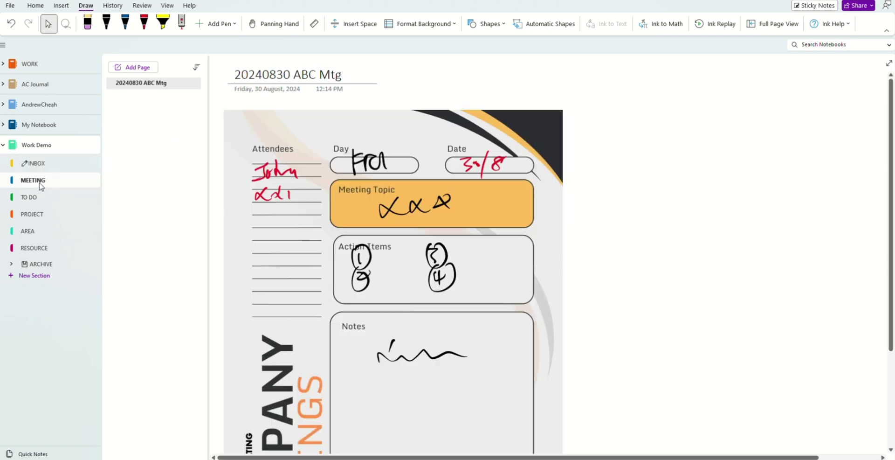
{"action": "left_click", "coordinate": [47, 168]}
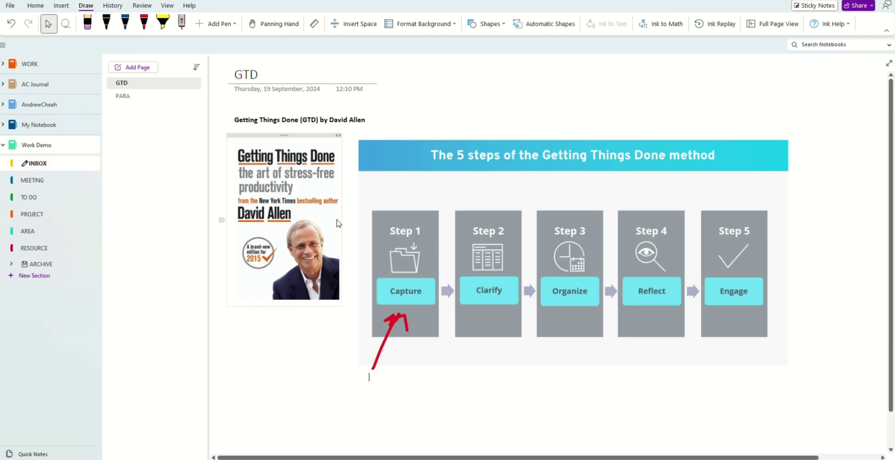
{"action": "left_click", "coordinate": [39, 185]}
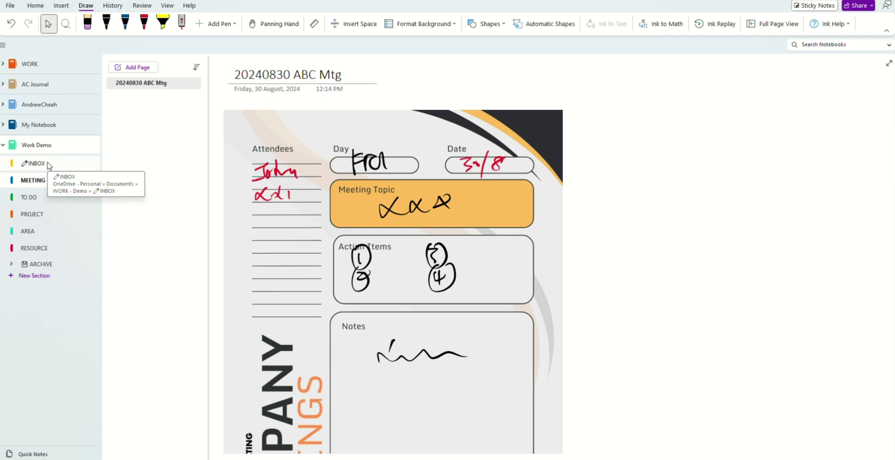
{"action": "left_click", "coordinate": [49, 164]}
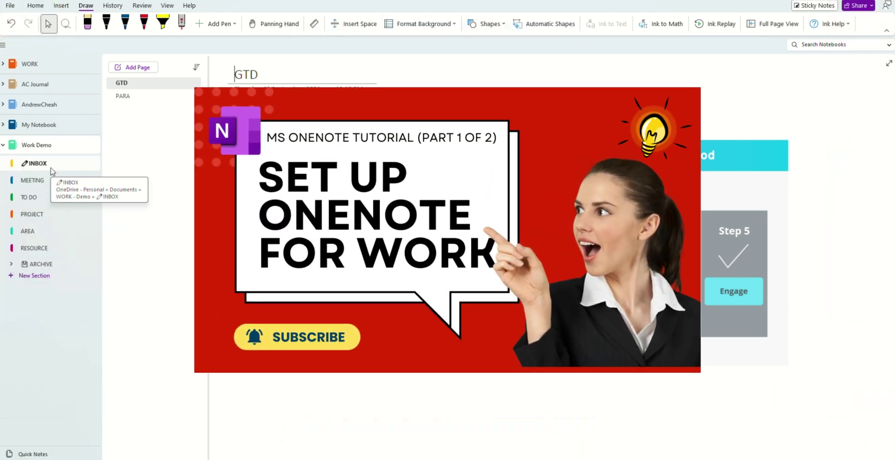
{"action": "left_click", "coordinate": [144, 22]}
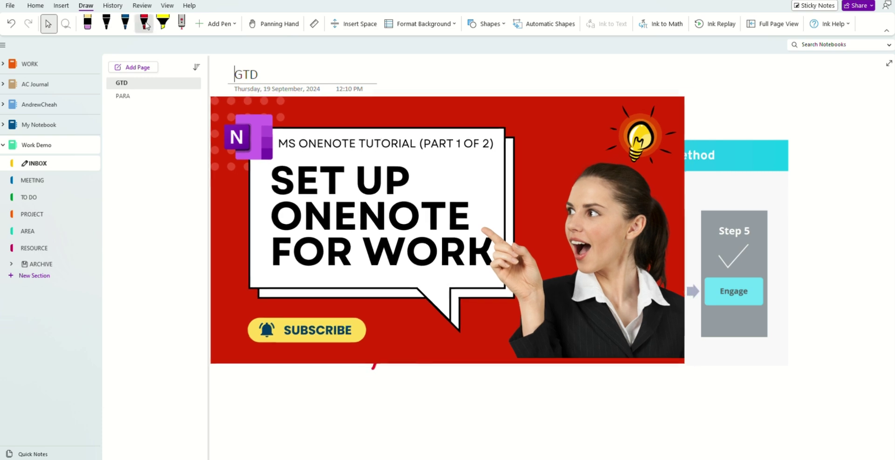
{"action": "mouse_move", "coordinate": [373, 368]}
{"action": "left_mouse_down"}
{"action": "mouse_move", "coordinate": [387, 335]}
{"action": "mouse_move", "coordinate": [408, 330]}
{"action": "left_mouse_up"}
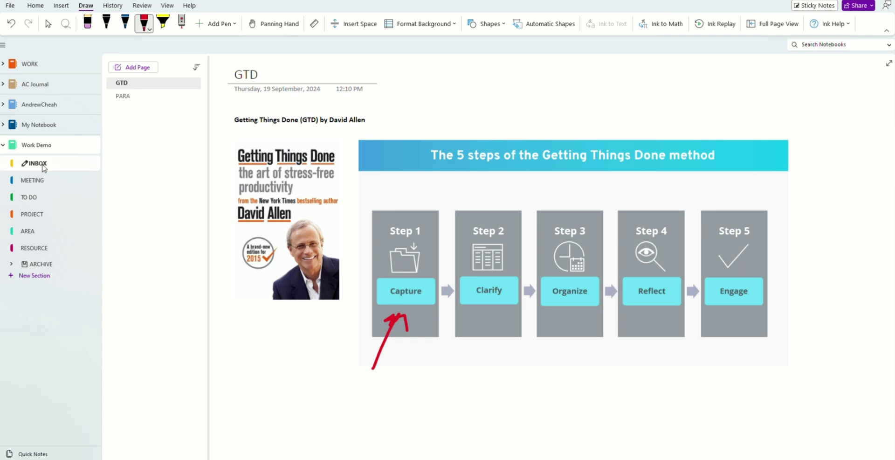
{"action": "key", "text": "Escape"}
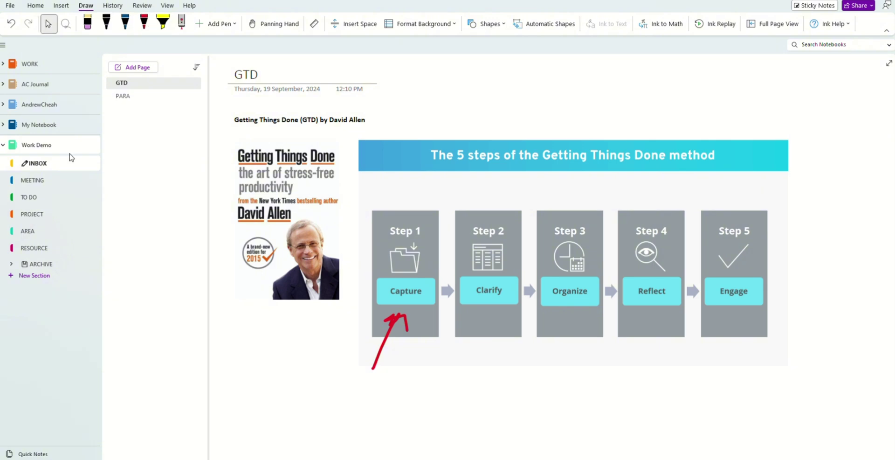
Step: Add a new page titled "jhlsdflkj" to the INBOX section with the body text "fdglkdlfgjlsd"
{"action": "double_click", "coordinate": [158, 109]}
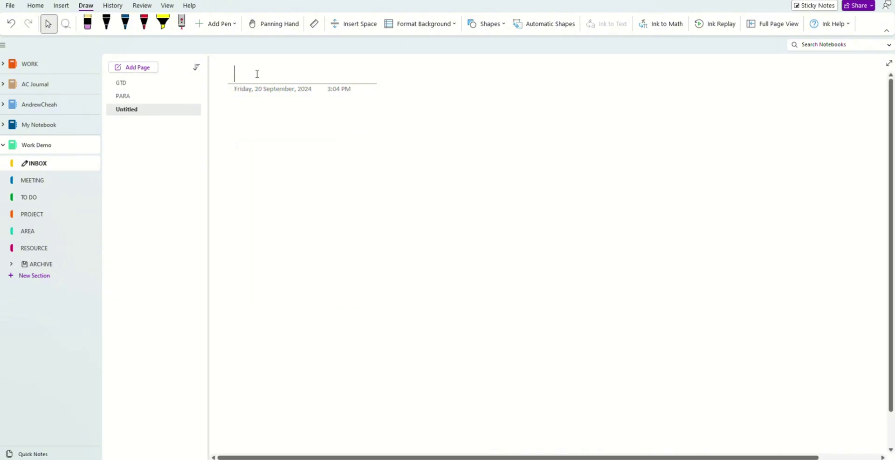
{"action": "type", "text": "jhlsdflkj"}
{"action": "key", "text": "Return"}
{"action": "type", "text": "fdglkdlfgjlsd"}
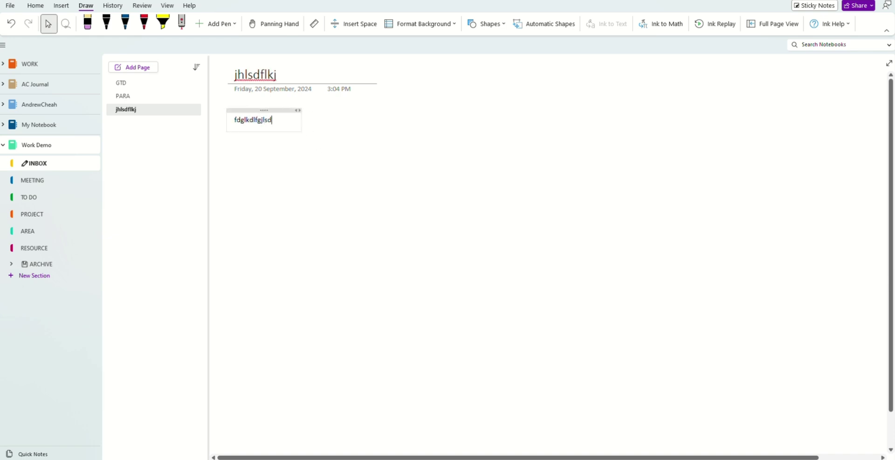
Step: Leave a few blank lines under the body text and draw a wavy black freehand stroke below it
{"action": "key", "text": "Return"}
{"action": "key", "text": "Return"}
{"action": "key", "text": "Return"}
{"action": "key", "text": "Return"}
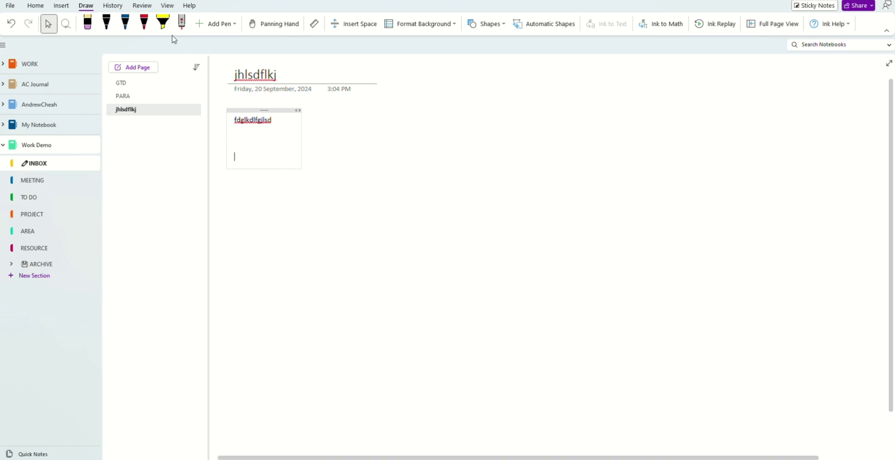
{"action": "left_click", "coordinate": [107, 22]}
{"action": "mouse_move", "coordinate": [230, 167]}
{"action": "left_mouse_down"}
{"action": "mouse_move", "coordinate": [289, 188]}
{"action": "mouse_move", "coordinate": [341, 187]}
{"action": "left_mouse_up"}
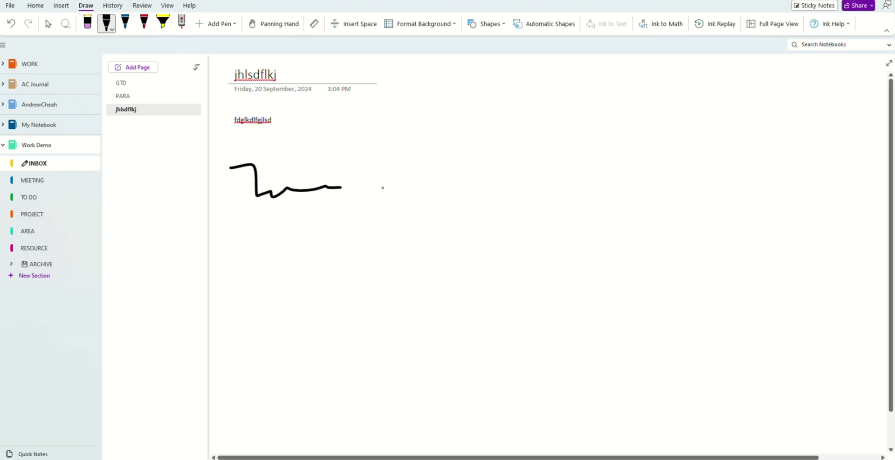
Step: Draw red arrows pointing up at the Clarify and Organize boxes on the GTD page
{"action": "left_click", "coordinate": [145, 23]}
{"action": "left_click", "coordinate": [121, 83]}
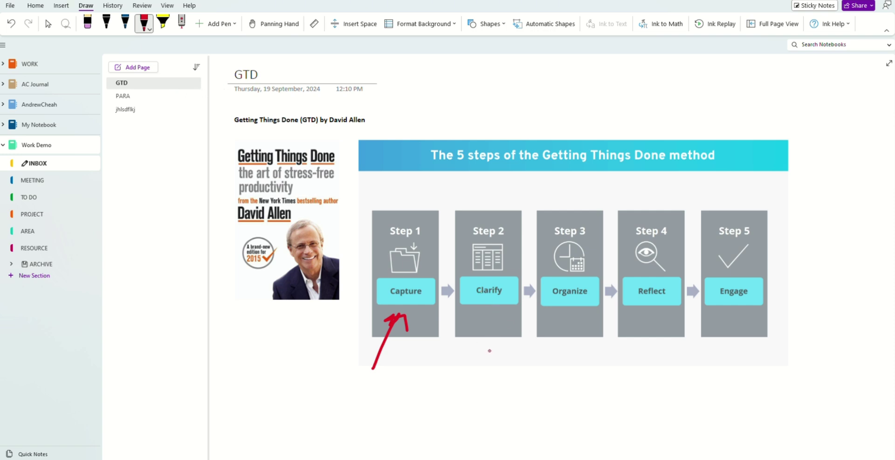
{"action": "mouse_move", "coordinate": [490, 350]}
{"action": "left_mouse_down"}
{"action": "mouse_move", "coordinate": [485, 314]}
{"action": "mouse_move", "coordinate": [495, 325]}
{"action": "left_mouse_up"}
{"action": "mouse_move", "coordinate": [576, 349]}
{"action": "left_mouse_down"}
{"action": "mouse_move", "coordinate": [572, 313]}
{"action": "mouse_move", "coordinate": [566, 330]}
{"action": "mouse_move", "coordinate": [586, 325]}
{"action": "left_mouse_up"}
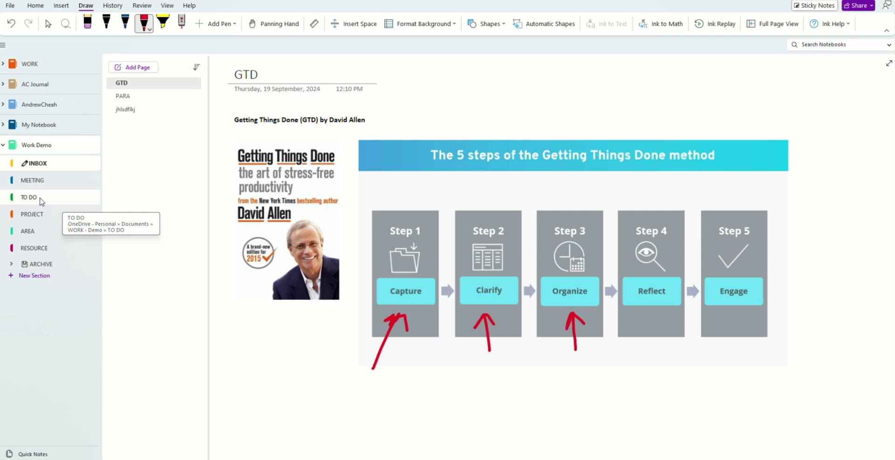
Step: Look through the TO DO, INBOX, MEETING and PROJECT sections
{"action": "left_click", "coordinate": [41, 199]}
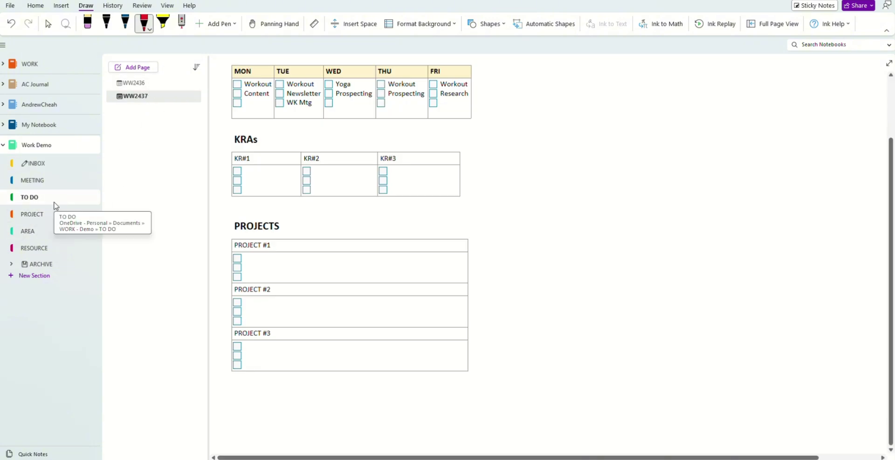
{"action": "left_click", "coordinate": [43, 165]}
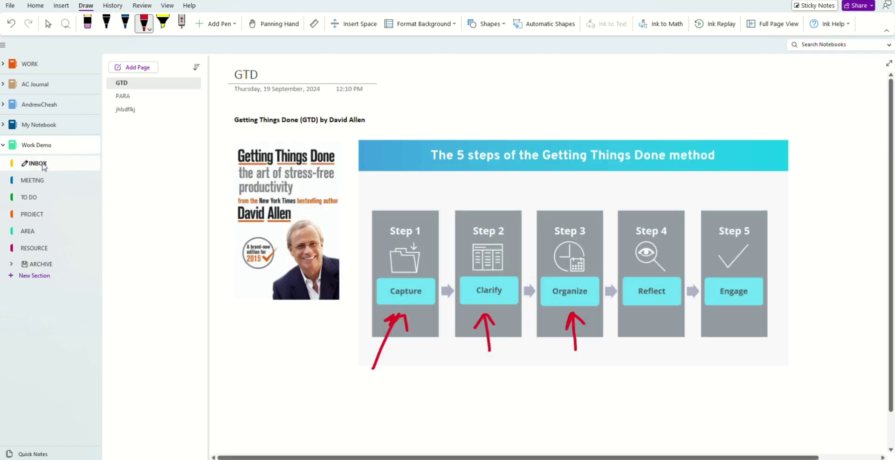
{"action": "left_click", "coordinate": [40, 181]}
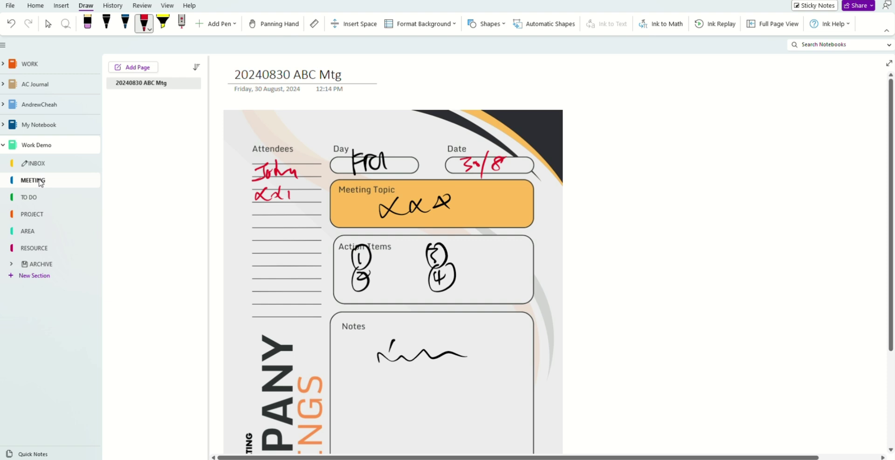
{"action": "left_click", "coordinate": [35, 217]}
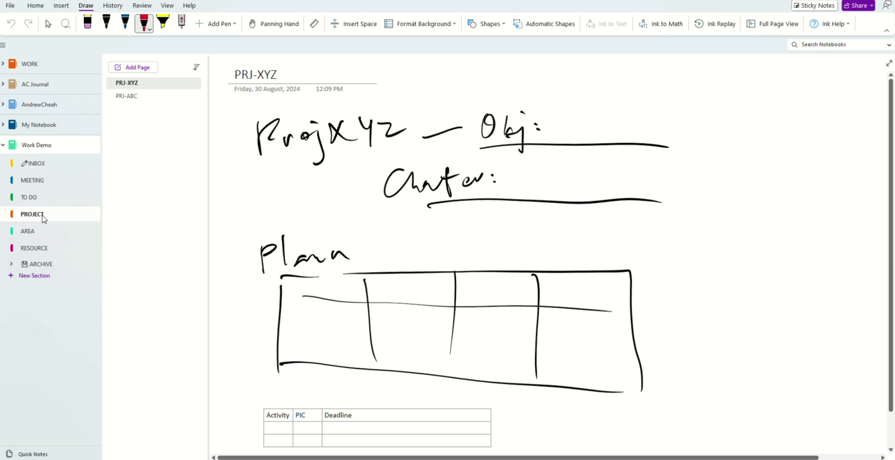
Step: Move the "jhlsdflkj" page from INBOX to the PROJECT section and open it there
{"action": "left_click", "coordinate": [36, 163]}
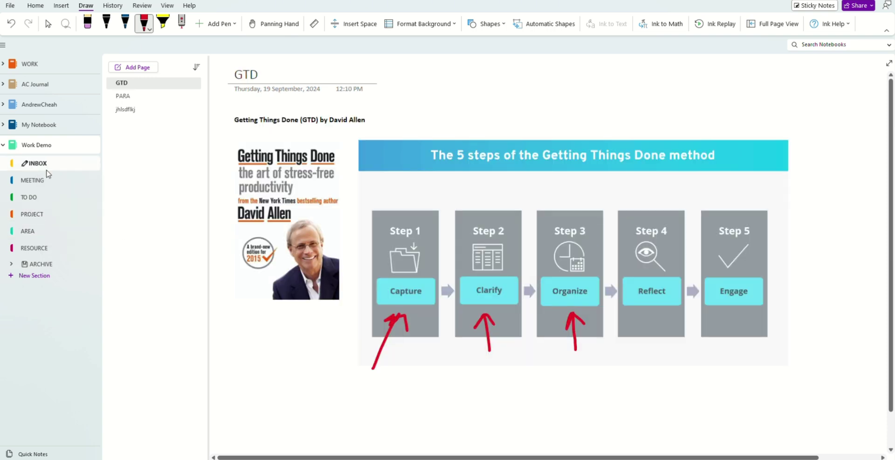
{"action": "left_click", "coordinate": [146, 112]}
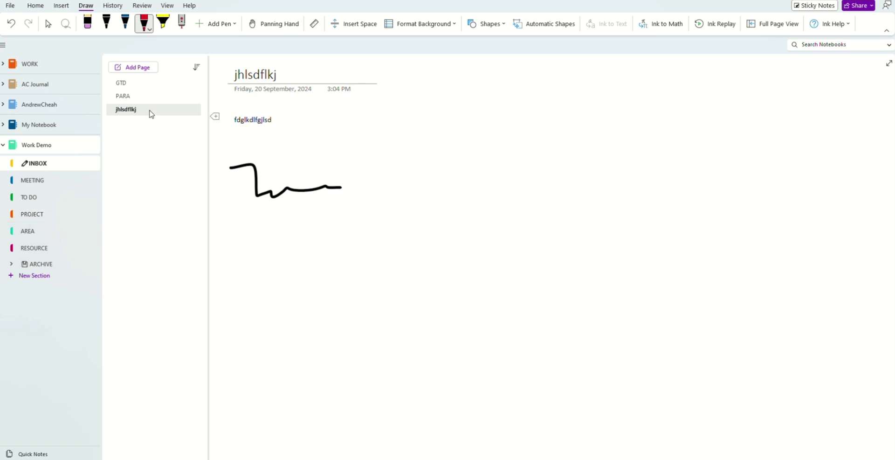
{"action": "left_click_drag", "start_coordinate": [144, 113], "coordinate": [53, 215]}
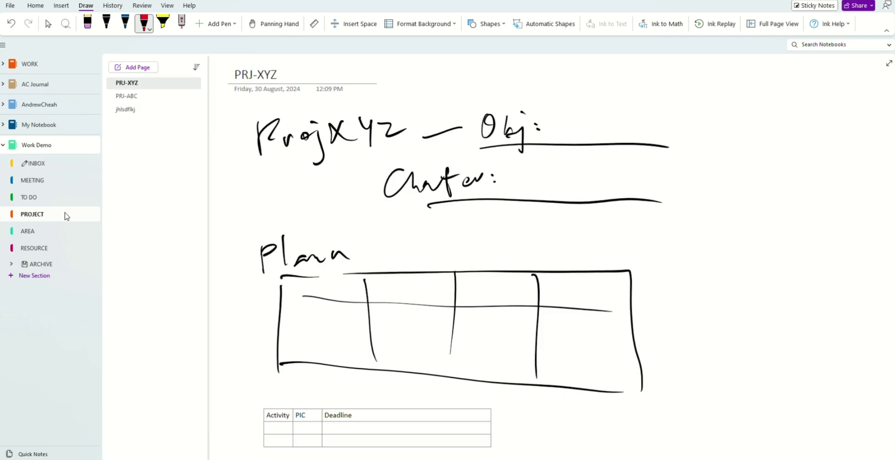
{"action": "left_click", "coordinate": [119, 111]}
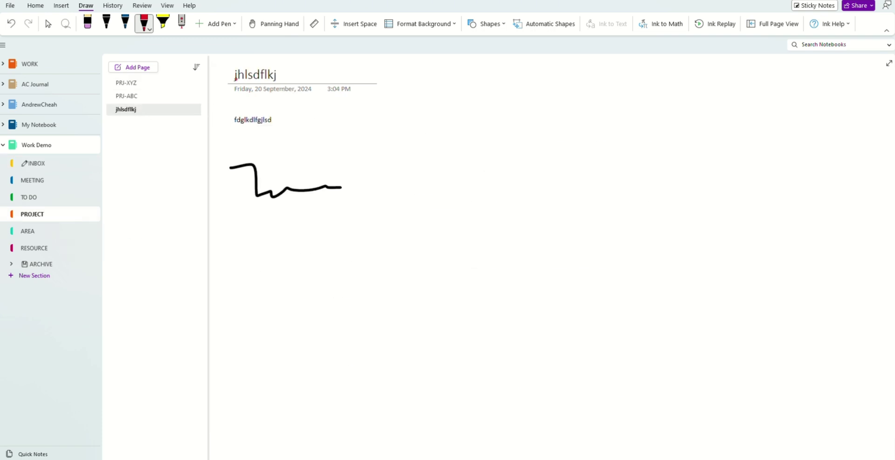
Step: Prefix the moved page's title with "PRJ-" so it reads "PRJ-jhlsdflkj"
{"action": "left_click", "coordinate": [48, 24]}
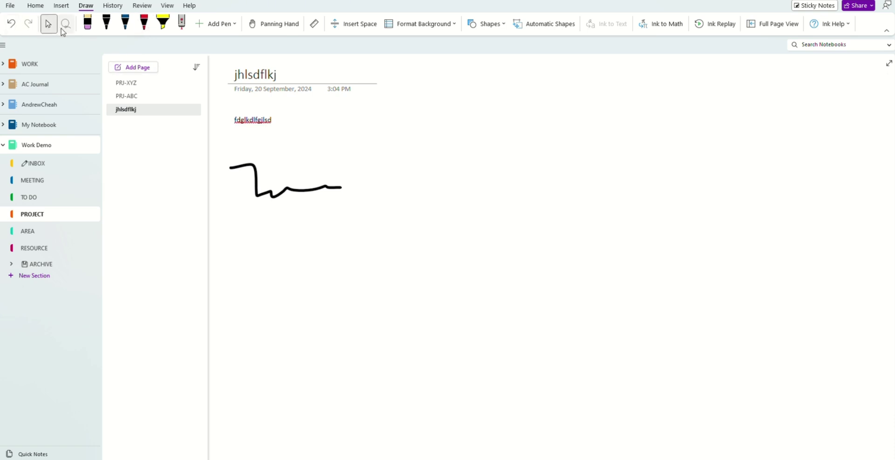
{"action": "left_click", "coordinate": [236, 73]}
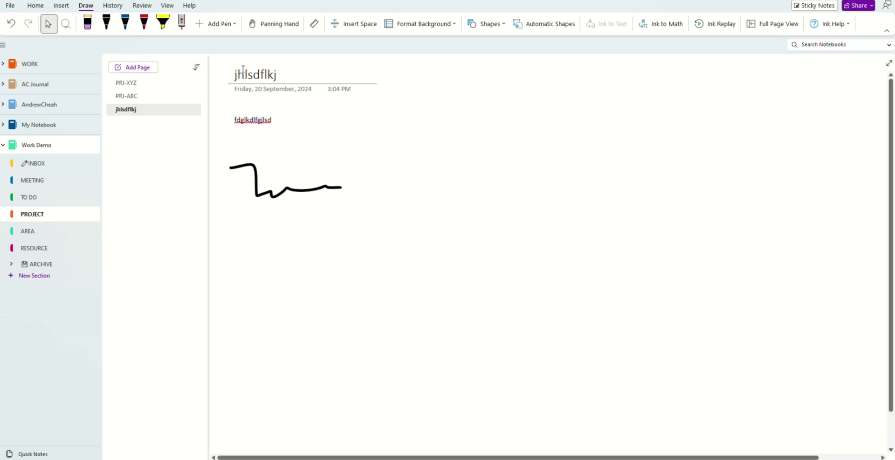
{"action": "type", "text": "PRJ"}
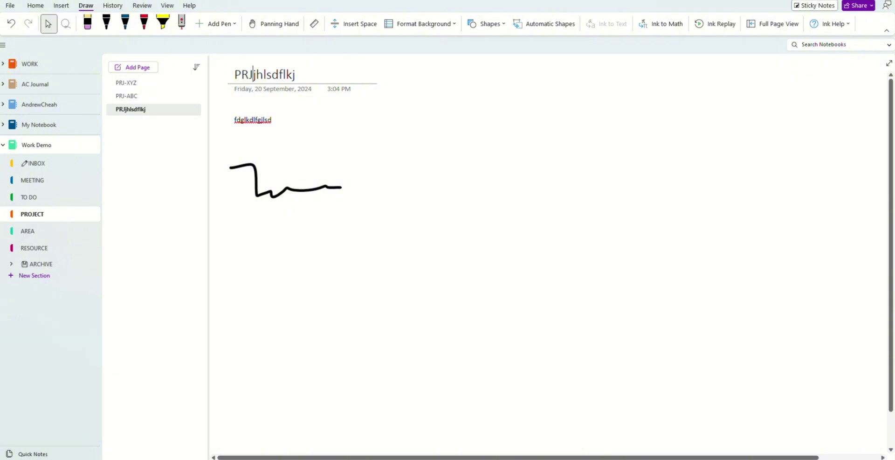
{"action": "type", "text": "-"}
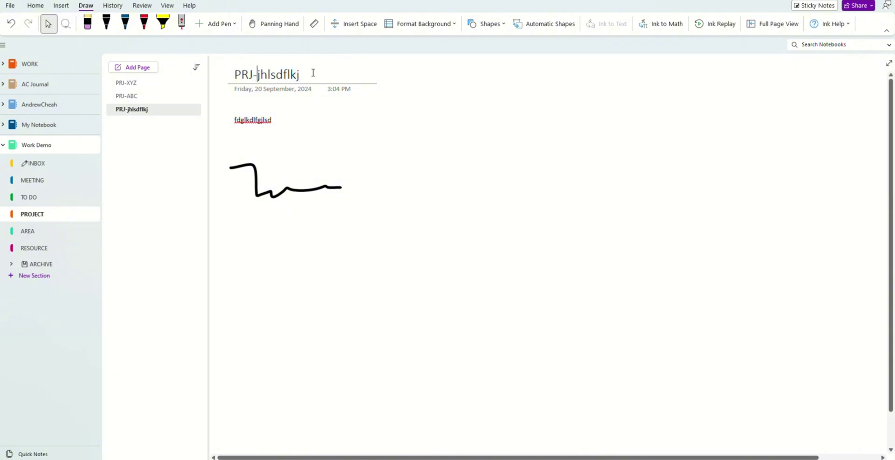
Step: Add a separate note reading "Project Scope:" beside the existing body text, followed by a new line
{"action": "left_click", "coordinate": [334, 134]}
{"action": "type", "text": "Project"}
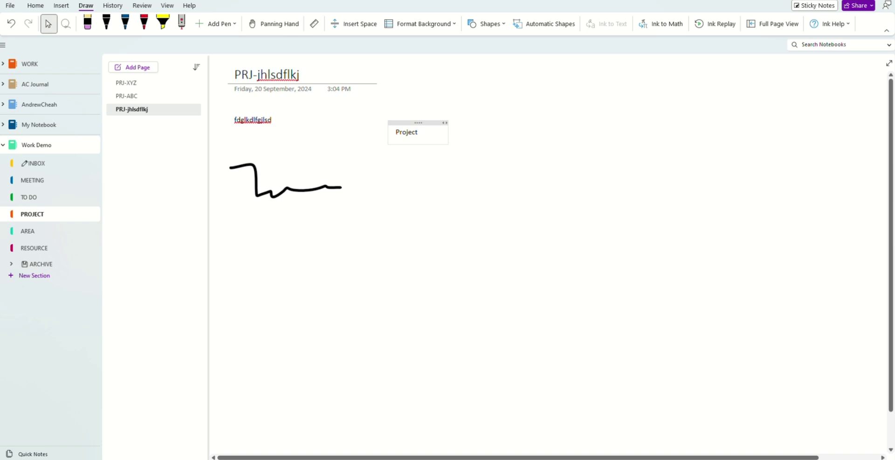
{"action": "type", "text": " Scope"}
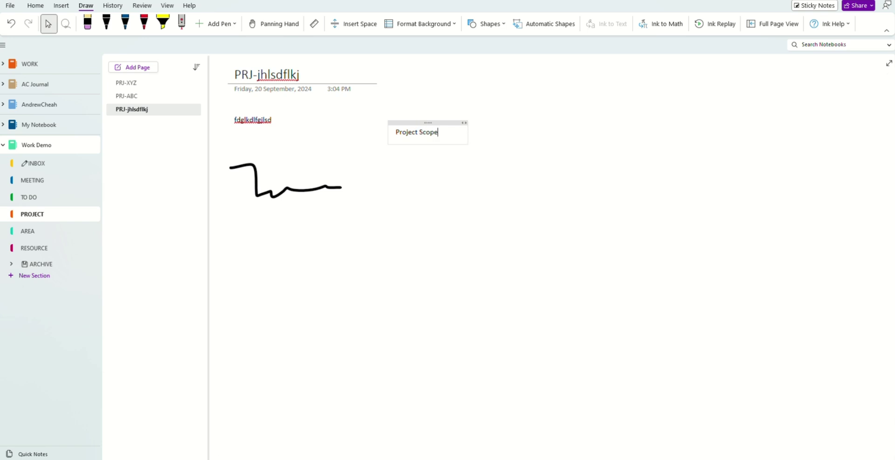
{"action": "type", "text": ":"}
{"action": "key", "text": "Return"}
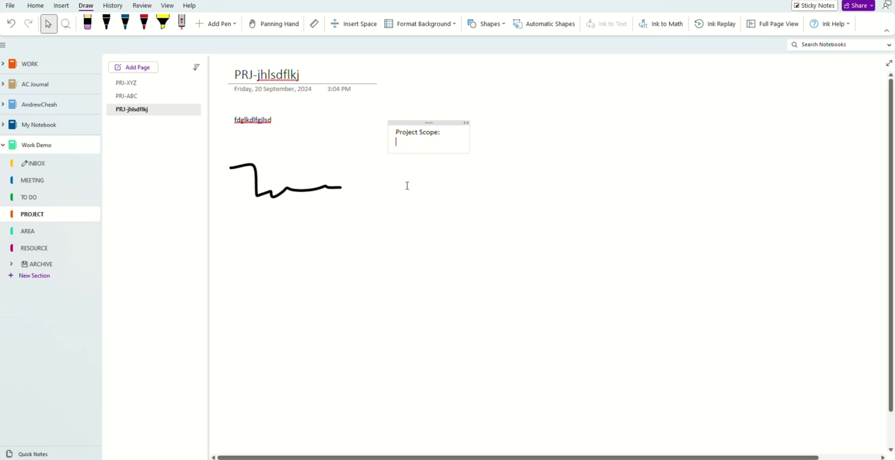
Step: Review the whole PRJ-ABC project page and open the TO DO section
{"action": "left_click", "coordinate": [130, 98]}
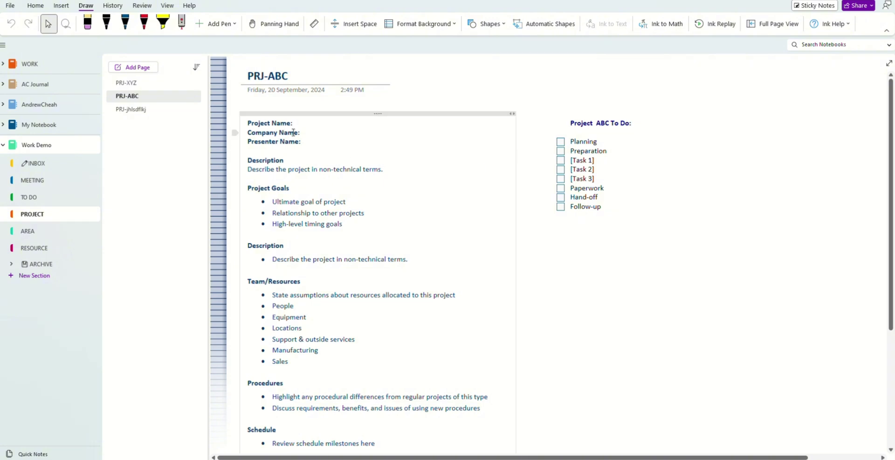
{"action": "scroll", "coordinate": [354, 254], "scroll_direction": "down", "scroll_amount": 8}
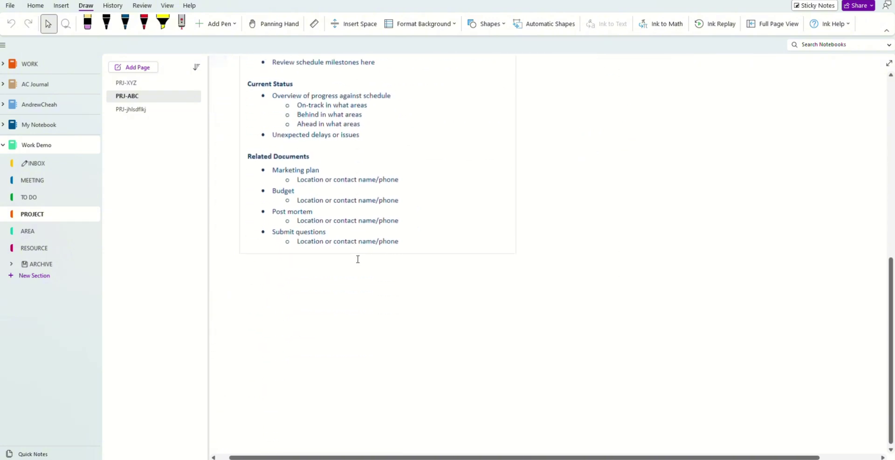
{"action": "scroll", "coordinate": [357, 259], "scroll_direction": "up", "scroll_amount": 8}
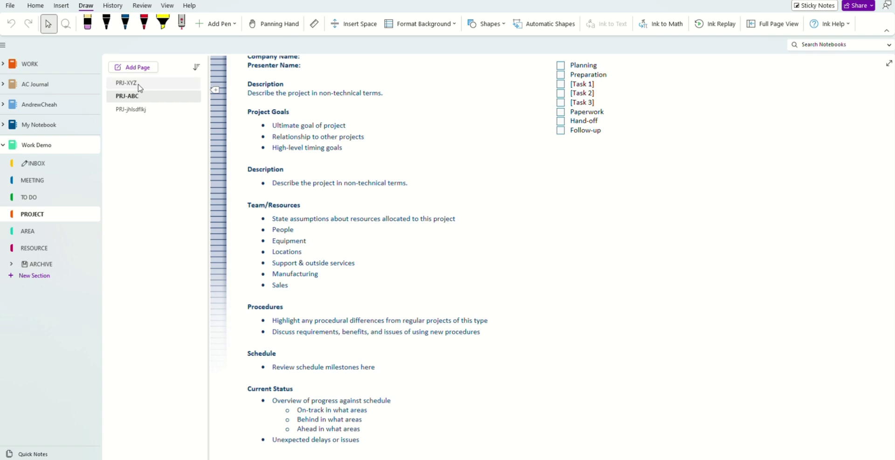
{"action": "left_click", "coordinate": [44, 200]}
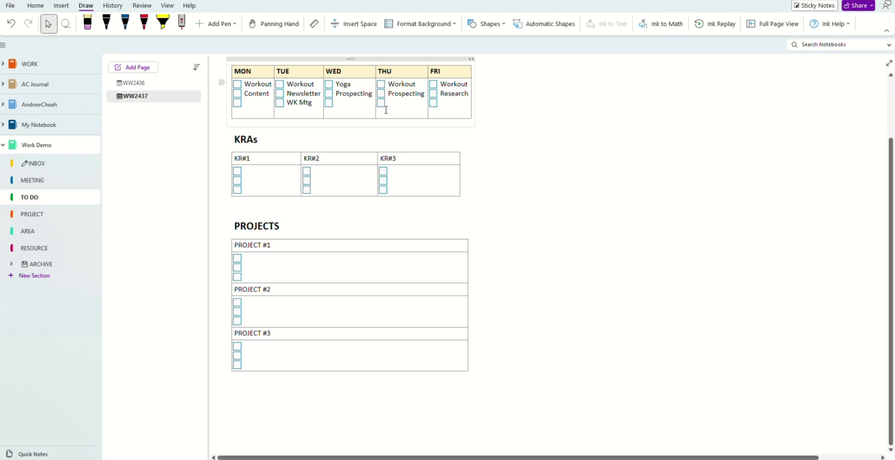
Step: Highlight the handwritten "MS TODO" note on the WW2436 page in yellow
{"action": "left_click", "coordinate": [160, 83]}
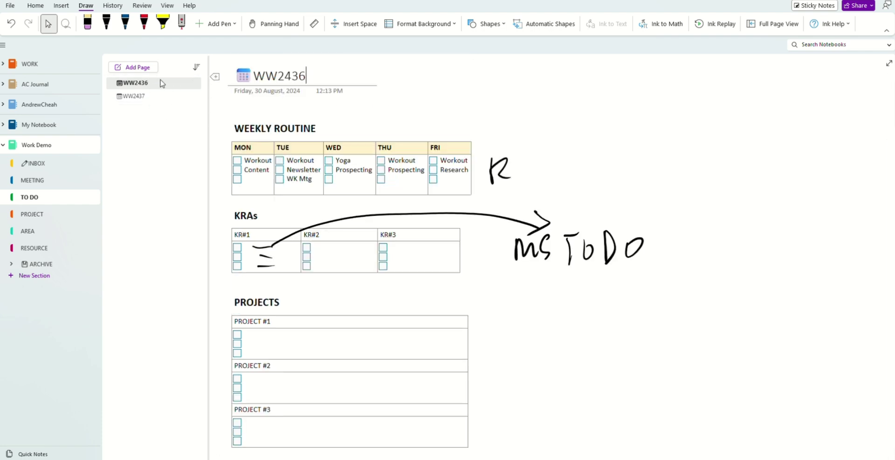
{"action": "left_click", "coordinate": [144, 23]}
{"action": "left_click", "coordinate": [162, 23]}
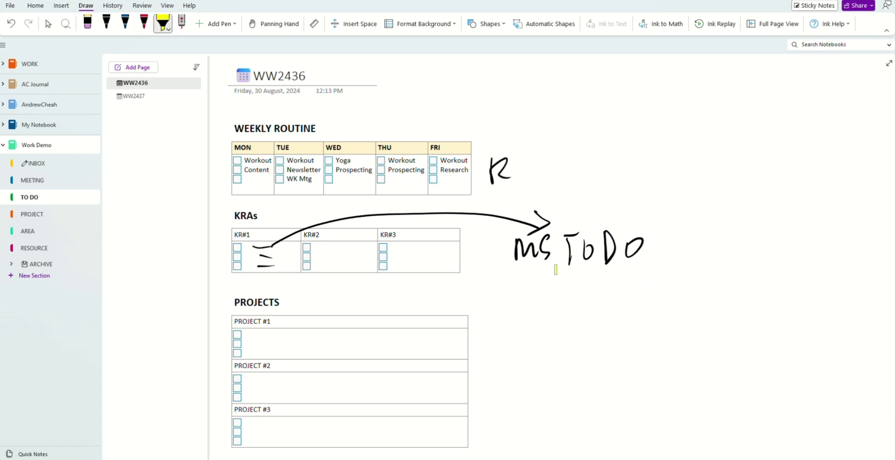
{"action": "left_click_drag", "start_coordinate": [514, 249], "coordinate": [644, 250]}
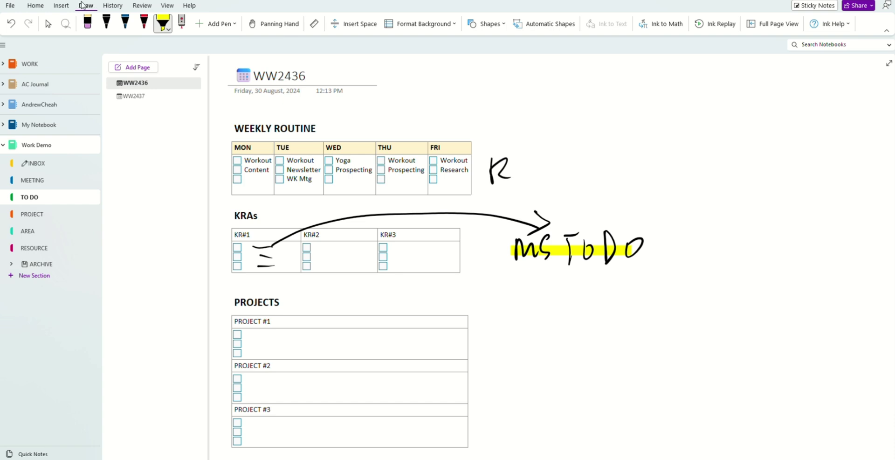
Step: Add a new page to the TO DO section from the Prioritized To Do List page template
{"action": "left_click", "coordinate": [61, 5]}
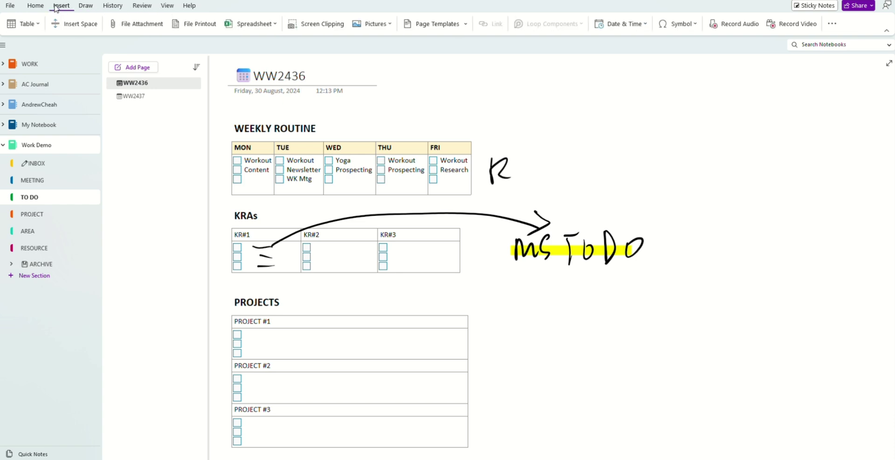
{"action": "left_click", "coordinate": [466, 26]}
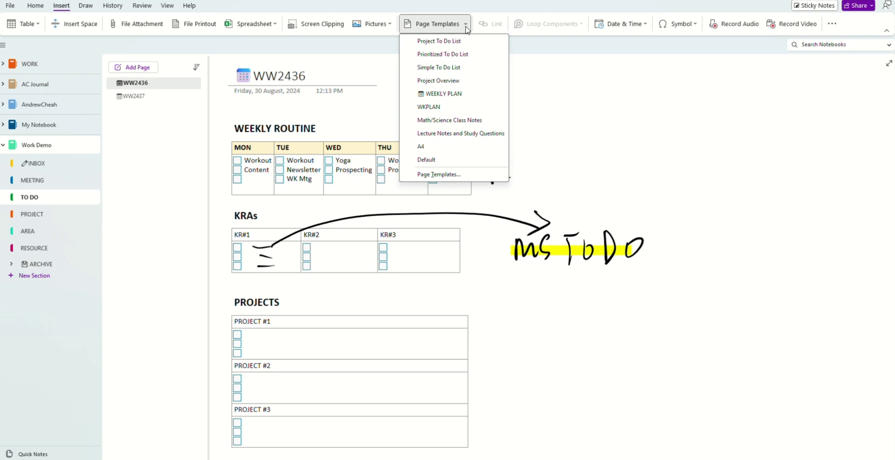
{"action": "left_click", "coordinate": [441, 55]}
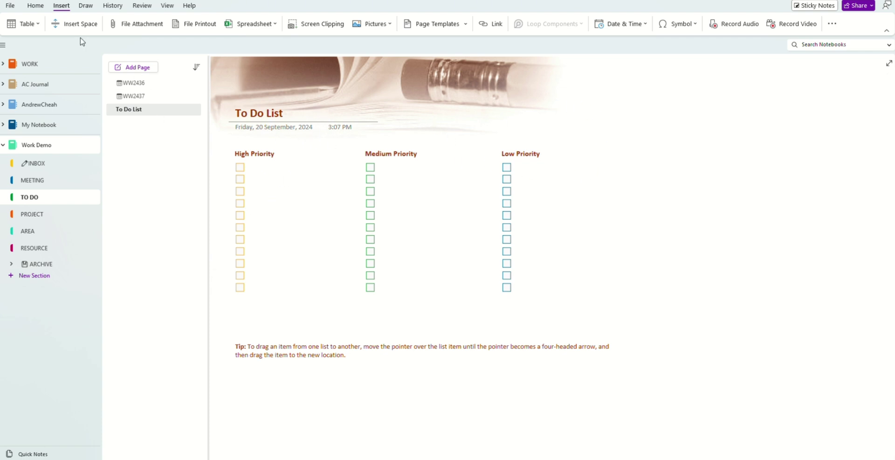
Step: Switch from inking to text entry and add the High Priority items "jsljflkjsdl" and "gdgd" to the To Do List page
{"action": "left_click", "coordinate": [92, 7]}
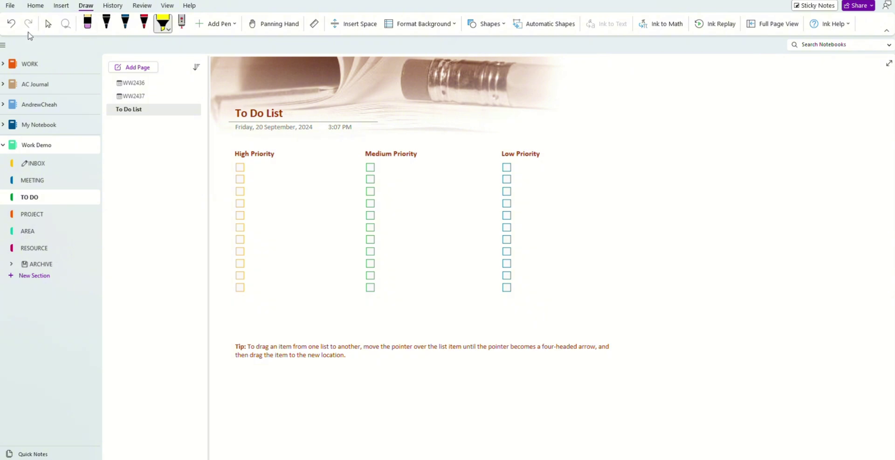
{"action": "left_click", "coordinate": [48, 24]}
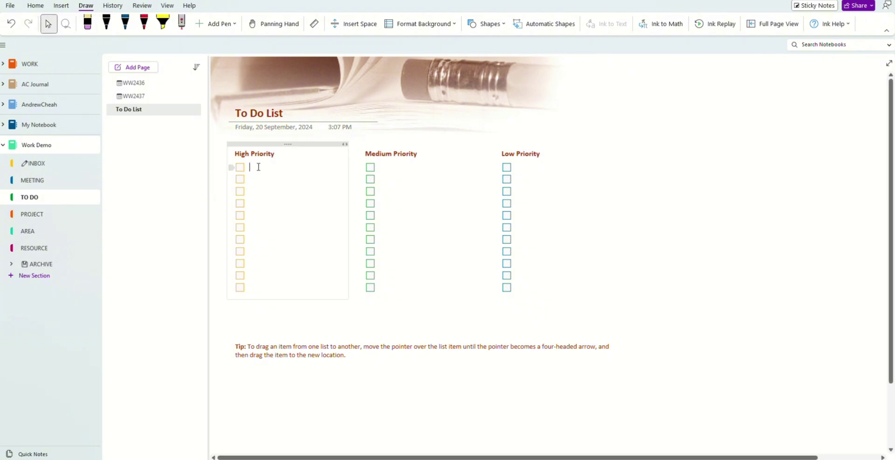
{"action": "type", "text": "jsljflkjsdl "}
{"action": "type", "text": "gd"}
{"action": "type", "text": "gd"}
{"action": "key", "text": "Return"}
Step: Add the items "dfgdfg" and "dfgdg" to the Medium Priority list
{"action": "left_click", "coordinate": [396, 164]}
{"action": "type", "text": "dfgdfg"}
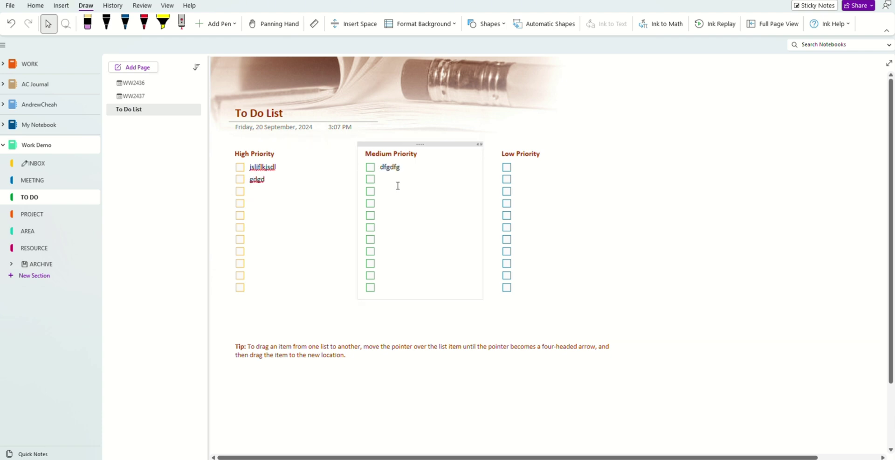
{"action": "key", "text": "Return"}
{"action": "type", "text": "dfgdg"}
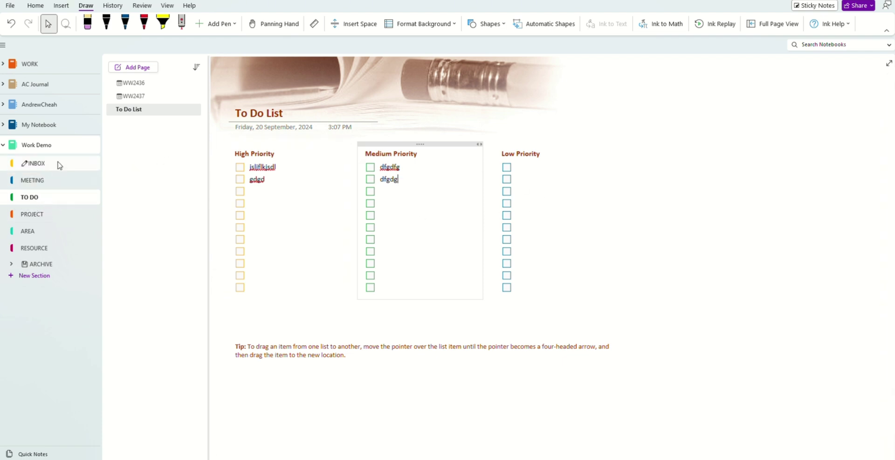
Step: On the GTD page in INBOX, draw a red arrow pointing up to the Step 4 Reflect box
{"action": "left_click", "coordinate": [34, 165]}
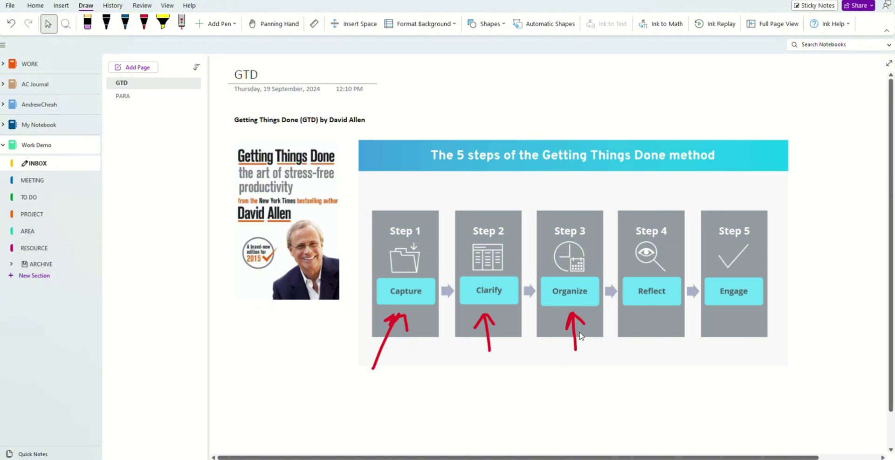
{"action": "left_click", "coordinate": [144, 22]}
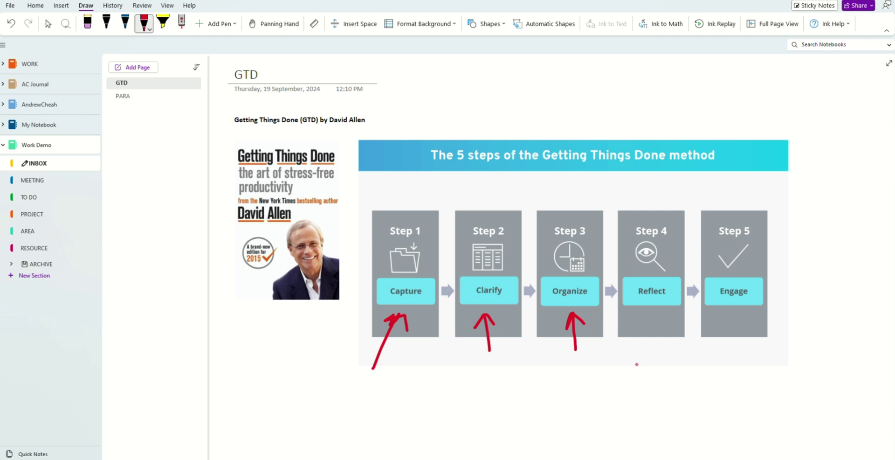
{"action": "left_click_drag", "start_coordinate": [653, 355], "coordinate": [641, 328]}
Step: Review the ABC meeting page in MEETING and the whole WW2437 weekly plan in TO DO
{"action": "left_click", "coordinate": [47, 185]}
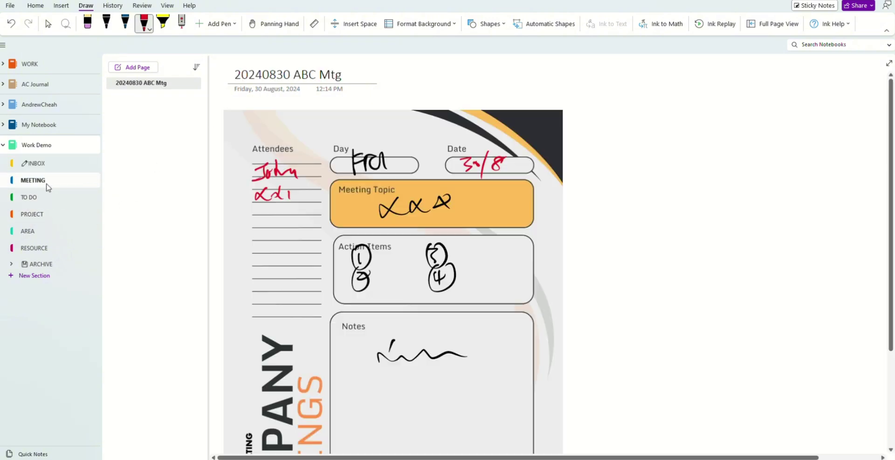
{"action": "left_click", "coordinate": [49, 163]}
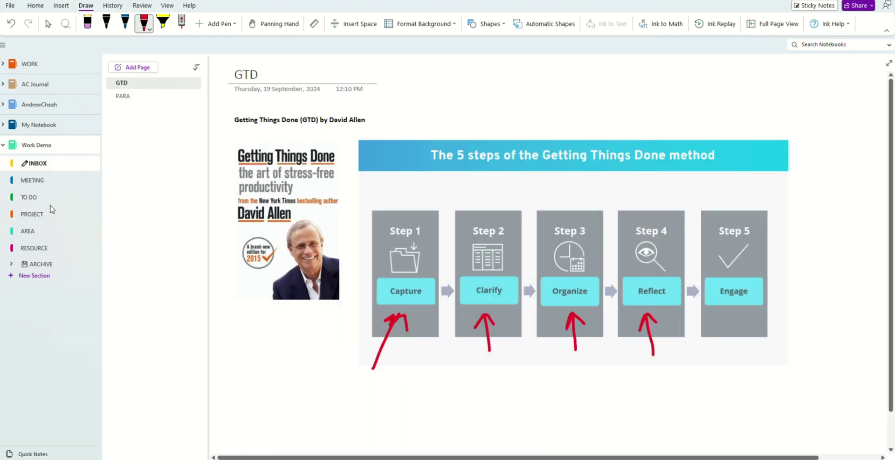
{"action": "left_click", "coordinate": [55, 186]}
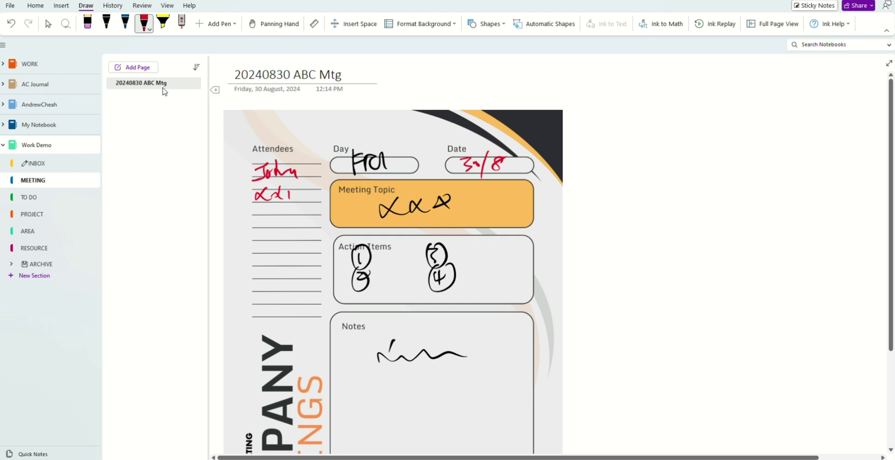
{"action": "left_click", "coordinate": [42, 199]}
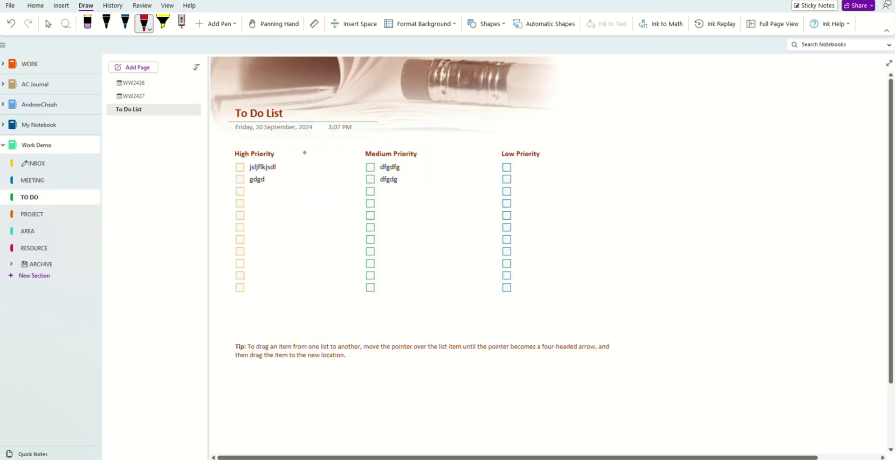
{"action": "left_click", "coordinate": [148, 95]}
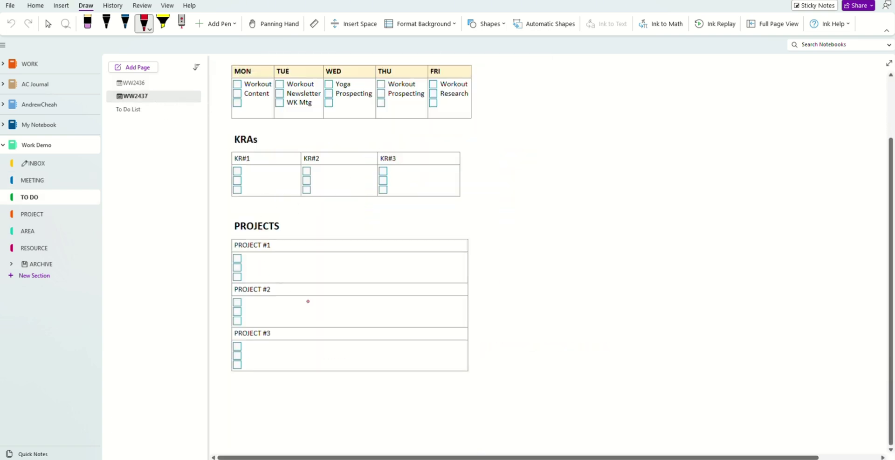
{"action": "scroll", "coordinate": [412, 265], "scroll_direction": "up", "scroll_amount": 3}
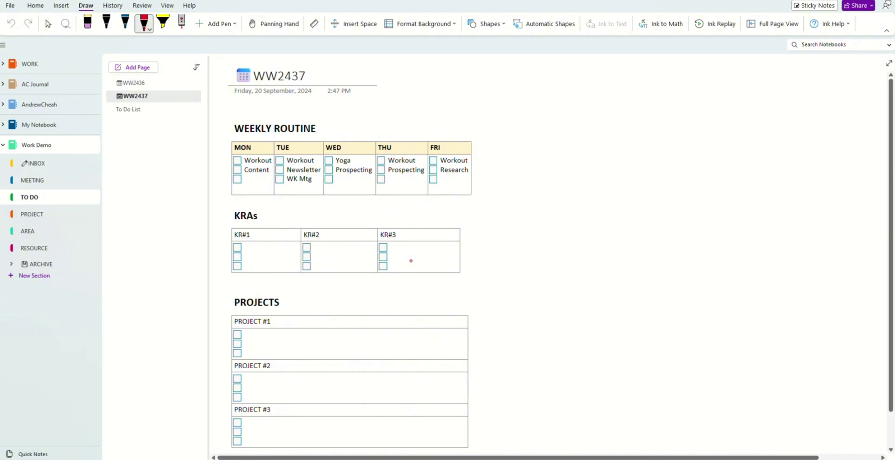
{"action": "scroll", "coordinate": [411, 260], "scroll_direction": "down", "scroll_amount": 3}
{"action": "scroll", "coordinate": [411, 258], "scroll_direction": "up", "scroll_amount": 3}
{"action": "scroll", "coordinate": [410, 256], "scroll_direction": "down", "scroll_amount": 3}
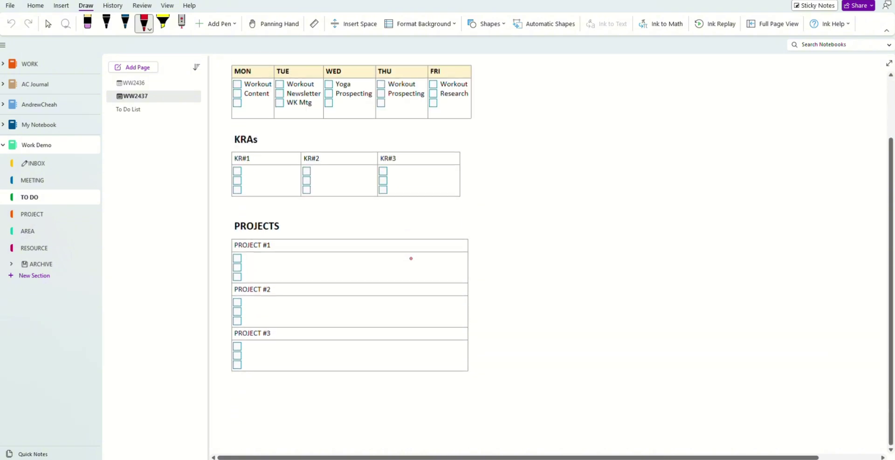
{"action": "scroll", "coordinate": [410, 256], "scroll_direction": "up", "scroll_amount": 3}
{"action": "scroll", "coordinate": [384, 274], "scroll_direction": "down", "scroll_amount": 3}
{"action": "scroll", "coordinate": [384, 273], "scroll_direction": "up", "scroll_amount": 3}
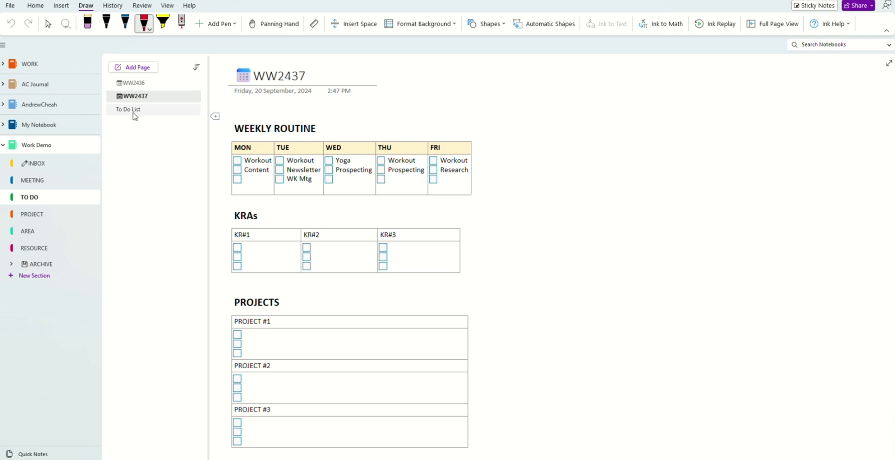
Step: Return to the GTD page in INBOX and draw additional red pen strokes below the Step 3 Organize box
{"action": "left_click", "coordinate": [54, 164]}
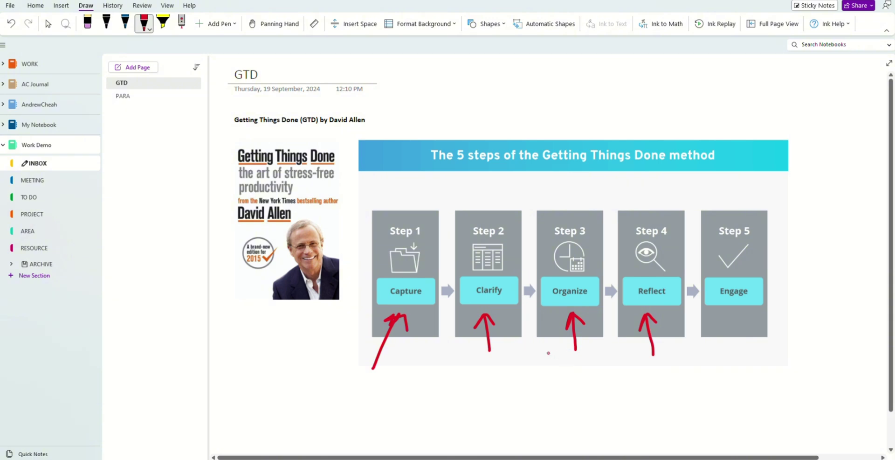
{"action": "left_click_drag", "start_coordinate": [543, 351], "coordinate": [561, 316]}
{"action": "mouse_move", "coordinate": [540, 329]}
{"action": "left_mouse_down"}
{"action": "mouse_move", "coordinate": [560, 316]}
{"action": "mouse_move", "coordinate": [565, 332]}
{"action": "left_mouse_up"}
Step: On the PARA page, number the Projects, Areas, Resources and Archives folders 1 to 4 in red ink above the diagram
{"action": "left_click", "coordinate": [149, 97]}
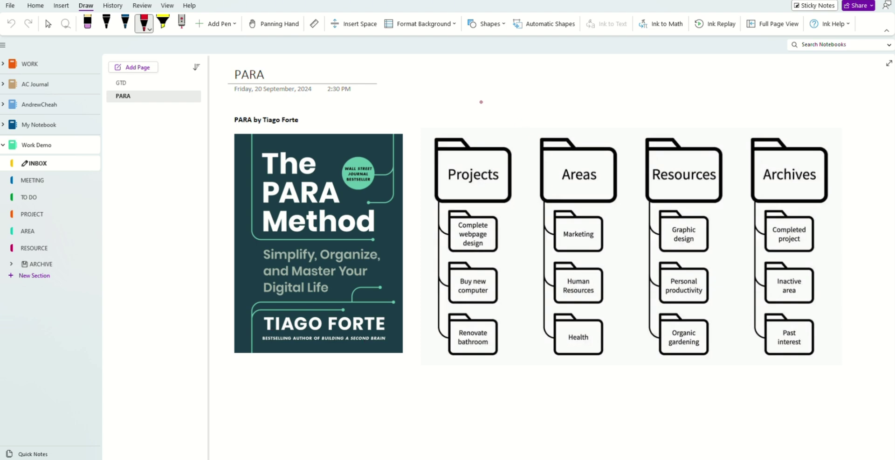
{"action": "left_click_drag", "start_coordinate": [482, 102], "coordinate": [482, 115]}
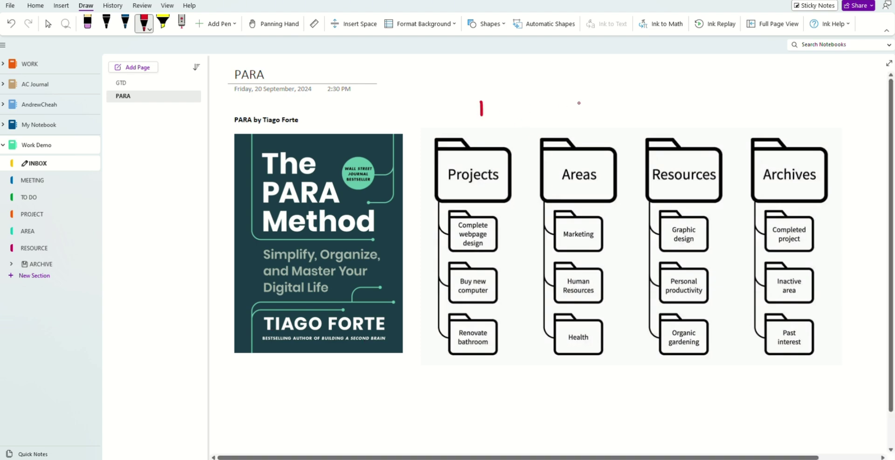
{"action": "left_click_drag", "start_coordinate": [577, 103], "coordinate": [595, 119]}
{"action": "left_click_drag", "start_coordinate": [680, 103], "coordinate": [684, 127]}
{"action": "mouse_move", "coordinate": [781, 109]}
{"action": "left_mouse_down"}
{"action": "mouse_move", "coordinate": [786, 124]}
{"action": "mouse_move", "coordinate": [803, 120]}
{"action": "mouse_move", "coordinate": [793, 135]}
{"action": "left_mouse_up"}
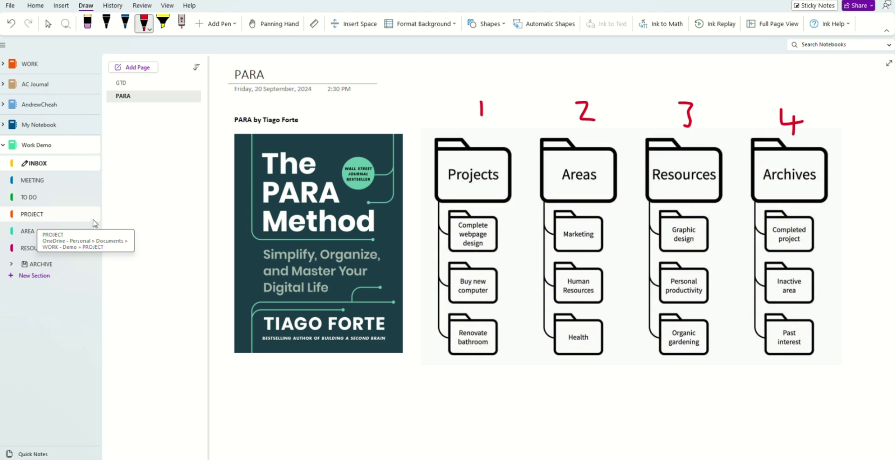
Step: Compare the PARA diagram with the PROJECT and AREA sections, then examine the Warehouse Expansion page and the AREA section's options
{"action": "left_click", "coordinate": [34, 232]}
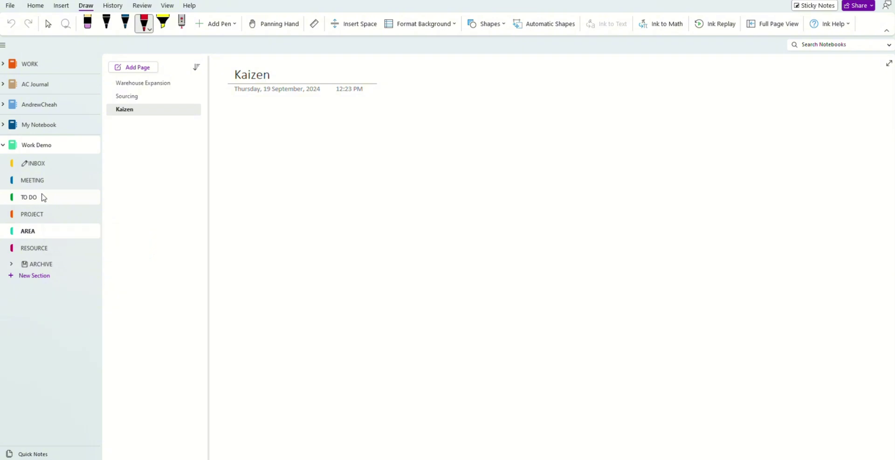
{"action": "left_click", "coordinate": [45, 163]}
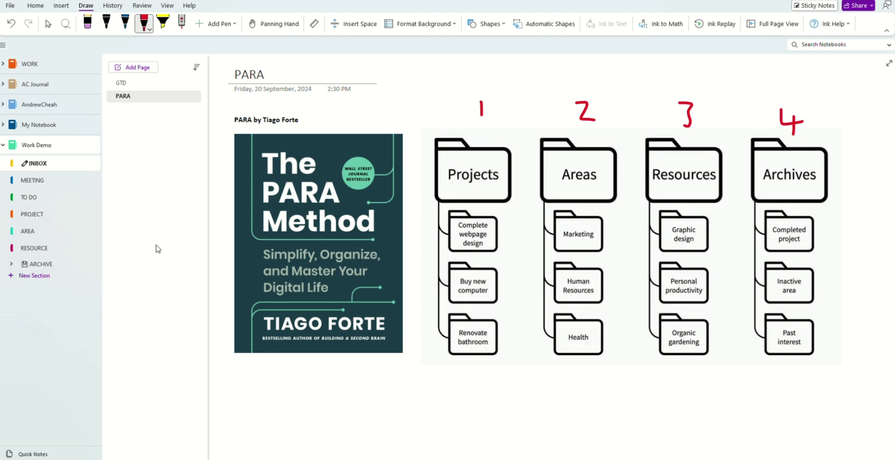
{"action": "left_click", "coordinate": [32, 214]}
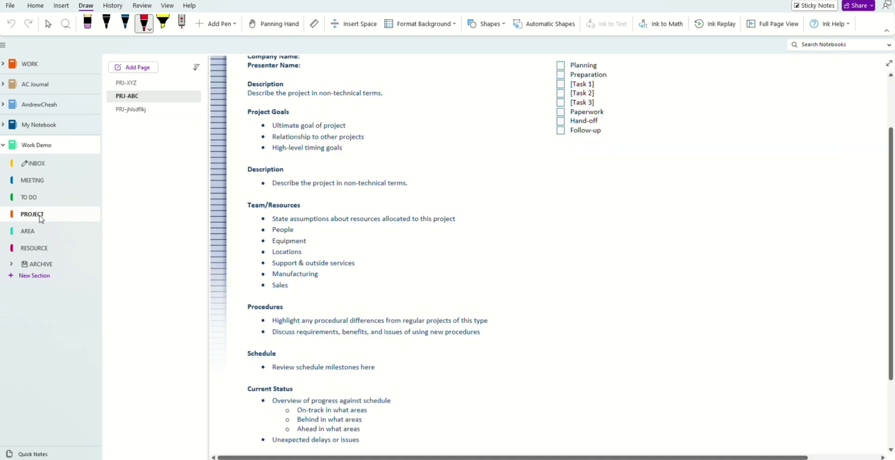
{"action": "left_click", "coordinate": [29, 233]}
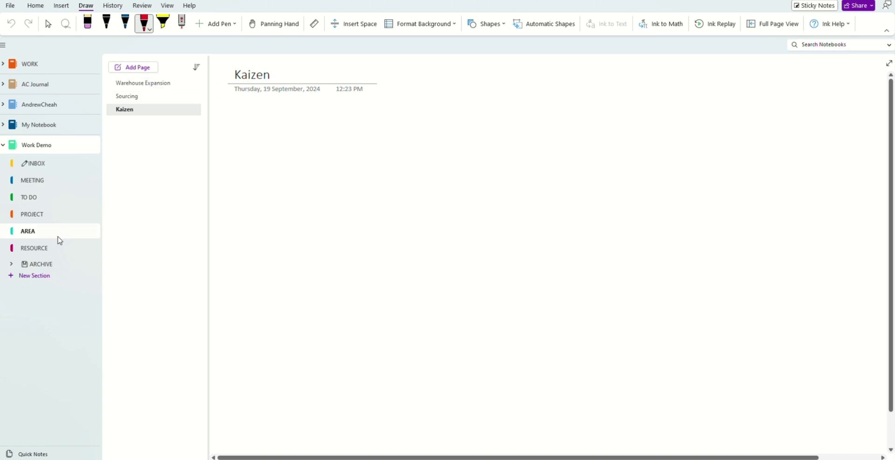
{"action": "left_click", "coordinate": [167, 88]}
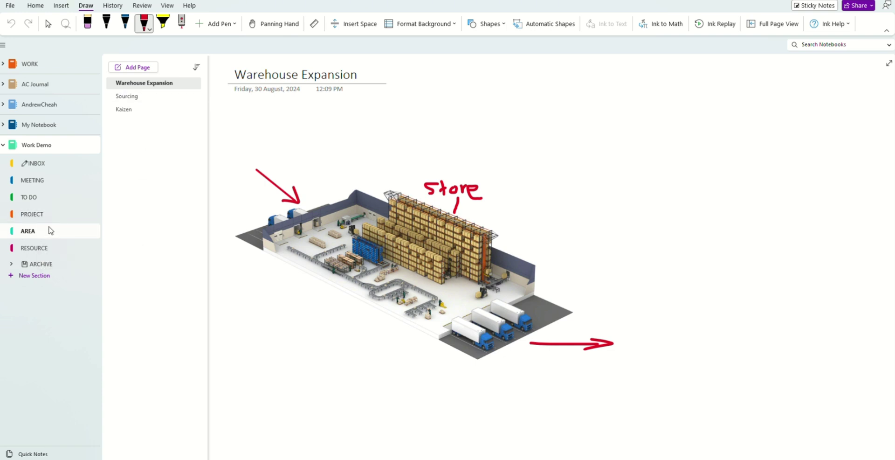
{"action": "right_click", "coordinate": [35, 234]}
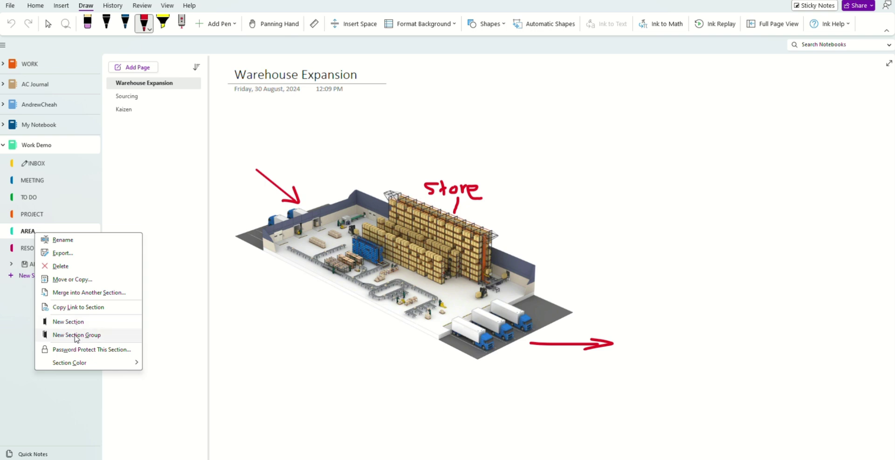
{"action": "left_click", "coordinate": [145, 208]}
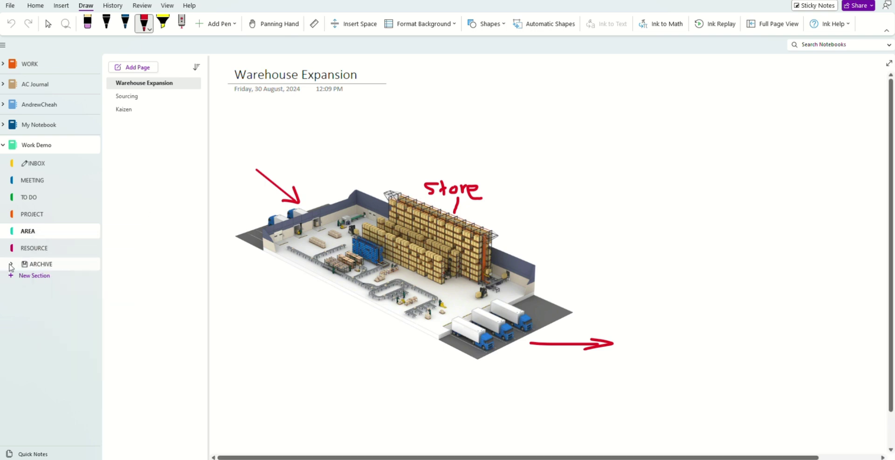
Step: Expand the ARCHIVE section group and compare its archived meeting section with the current MEETING section
{"action": "left_click", "coordinate": [11, 264]}
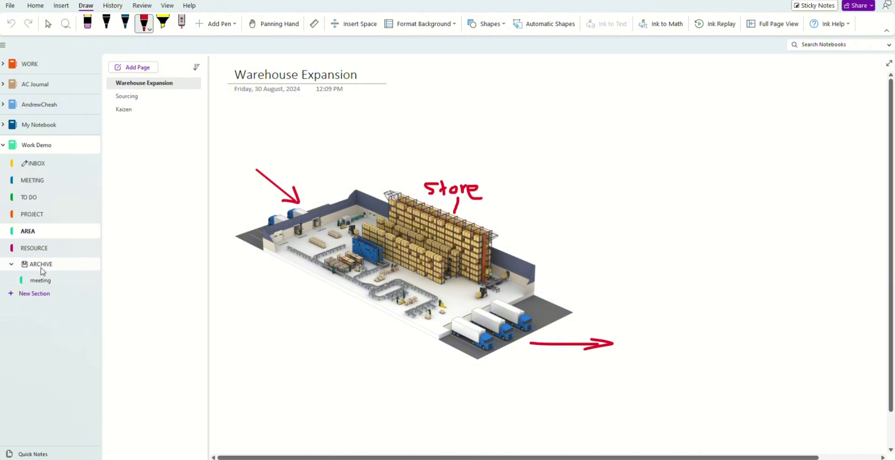
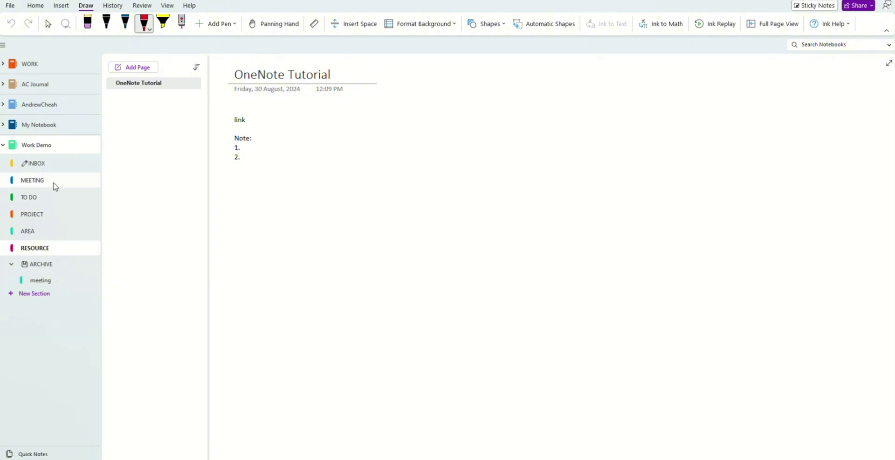
{"action": "left_click", "coordinate": [31, 282]}
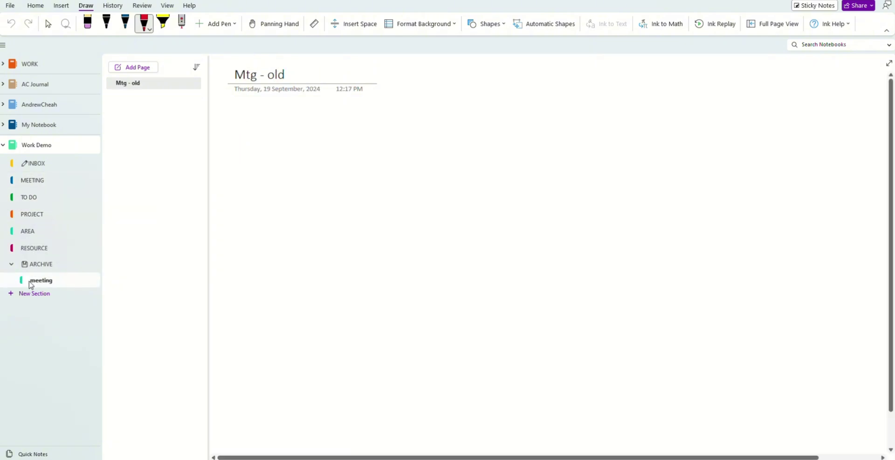
{"action": "left_click", "coordinate": [48, 179]}
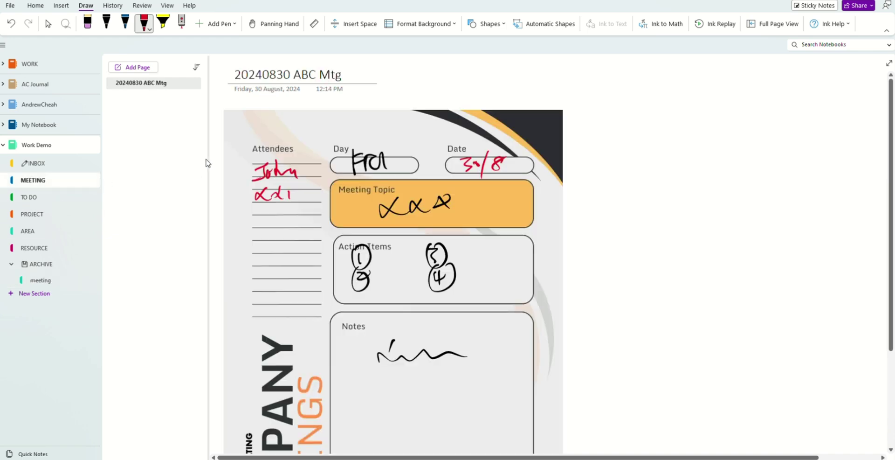
Step: Add a new page titled "Old meetings" to the MEETING section
{"action": "left_click", "coordinate": [143, 67]}
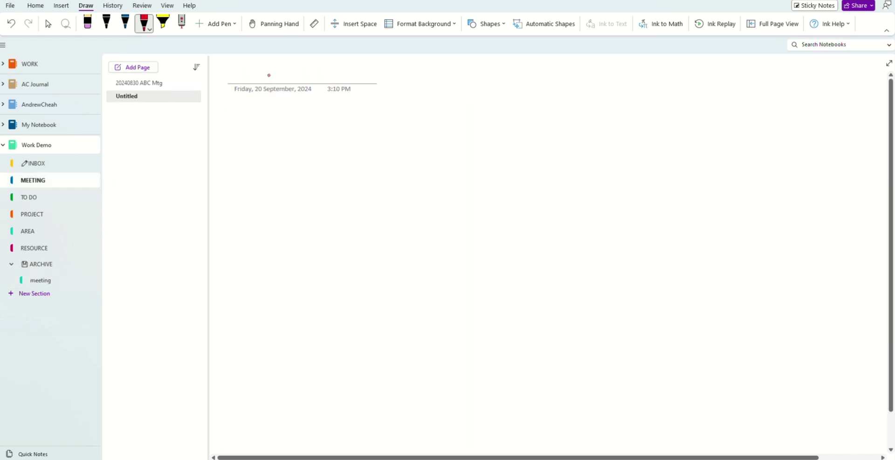
{"action": "left_click", "coordinate": [149, 99]}
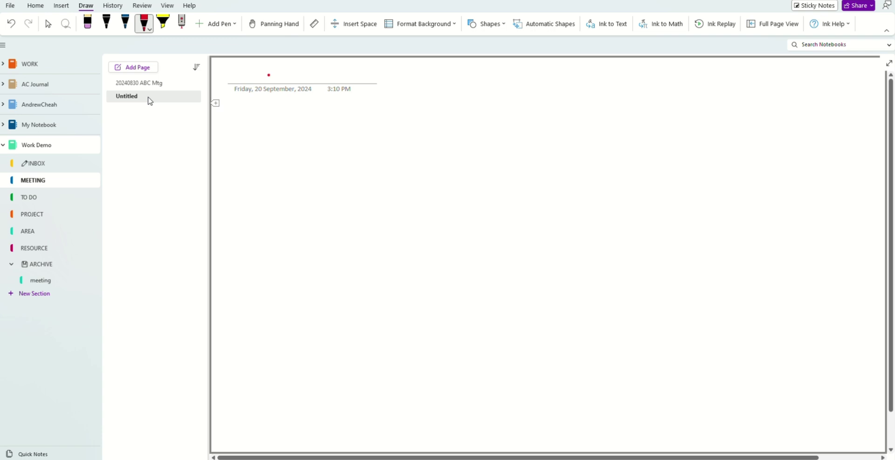
{"action": "left_click", "coordinate": [48, 23]}
{"action": "left_click", "coordinate": [289, 74]}
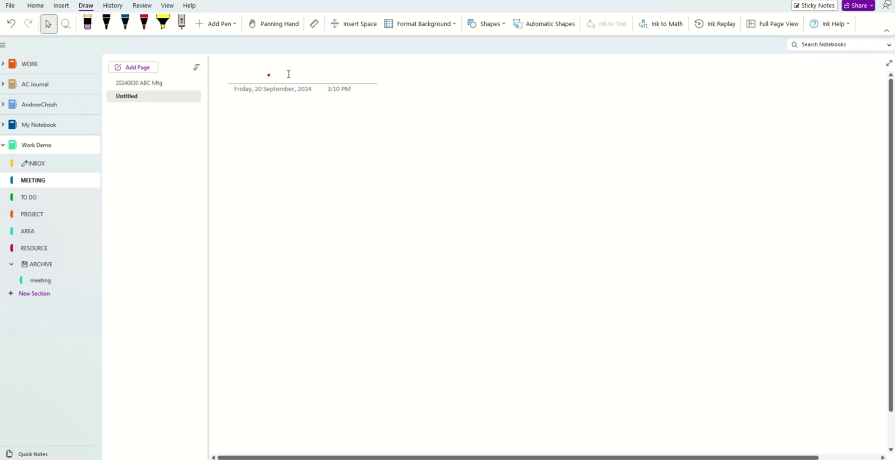
{"action": "left_click", "coordinate": [256, 74]}
{"action": "type", "text": "ol"}
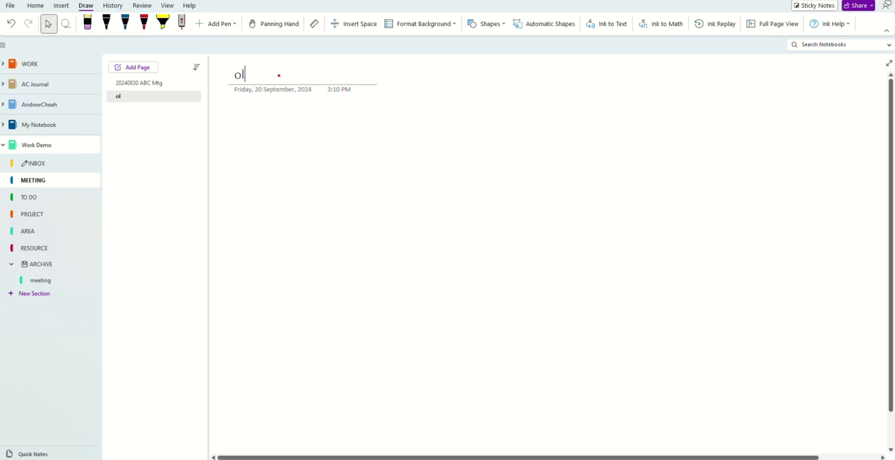
{"action": "type", "text": "d meetings"}
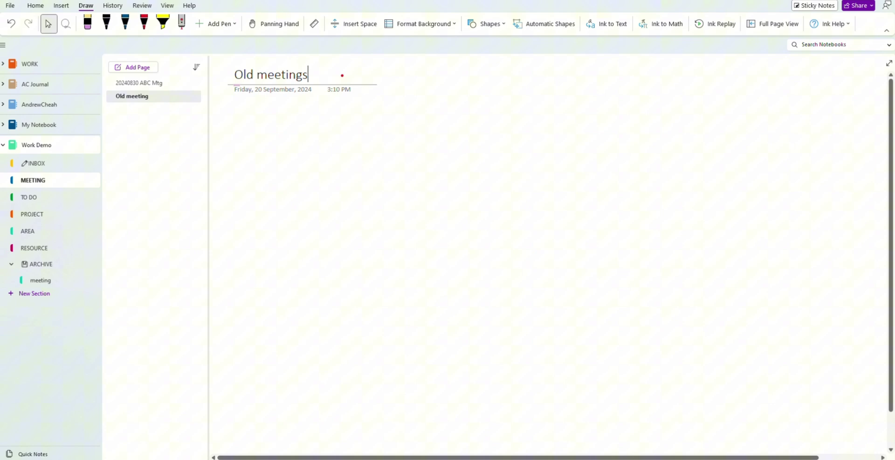
{"action": "key", "text": "Return"}
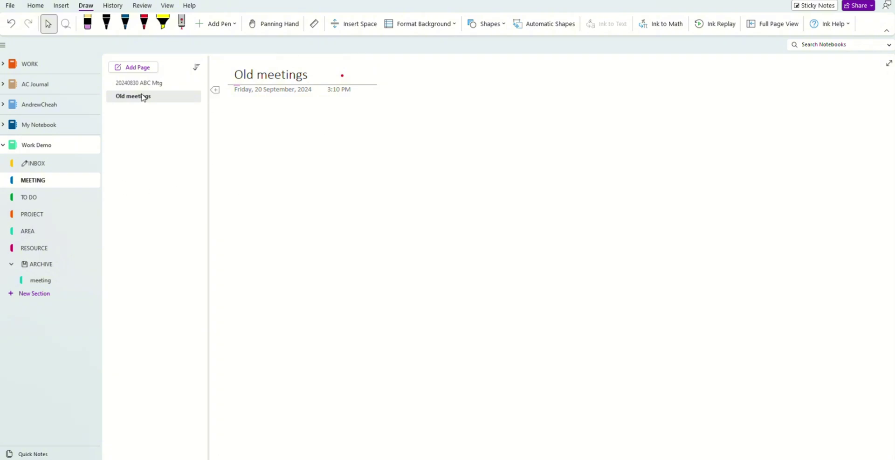
Step: Move the Old meetings page into the meeting section under ARCHIVE and delete it there
{"action": "left_click_drag", "start_coordinate": [143, 98], "coordinate": [42, 282]}
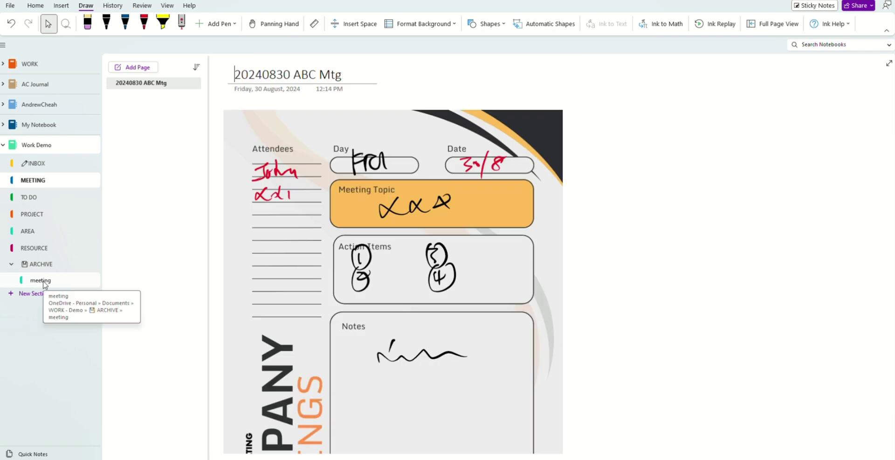
{"action": "left_click", "coordinate": [44, 282]}
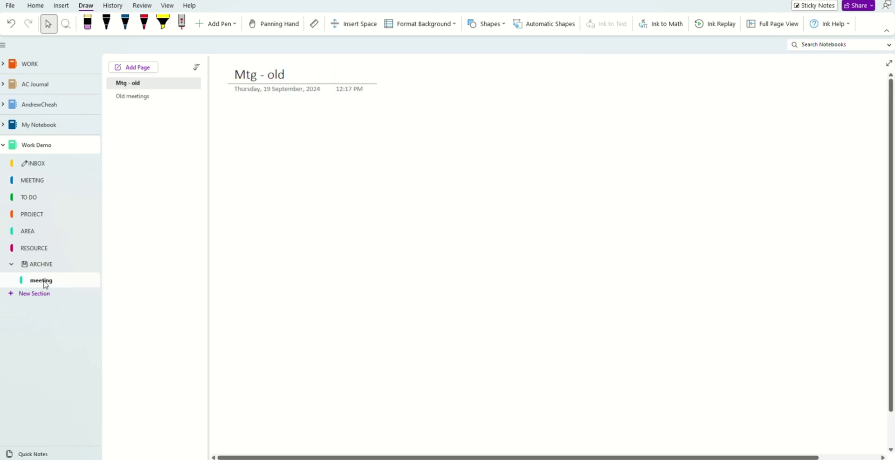
{"action": "left_click", "coordinate": [142, 97]}
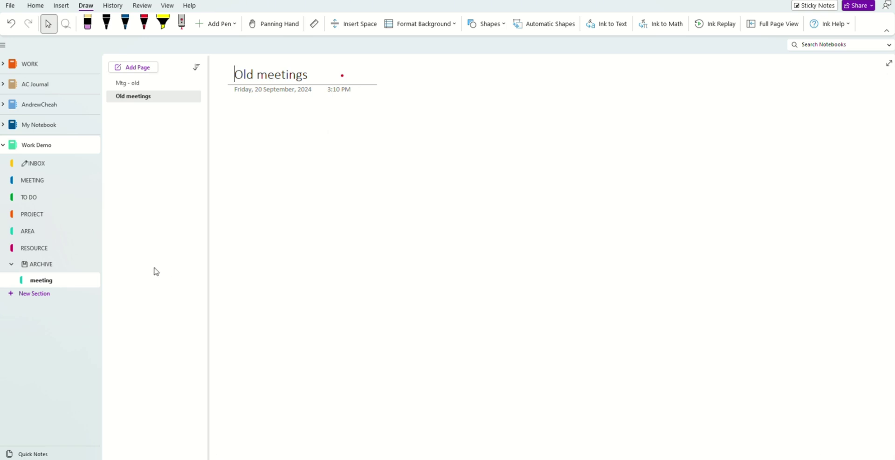
{"action": "right_click", "coordinate": [156, 98]}
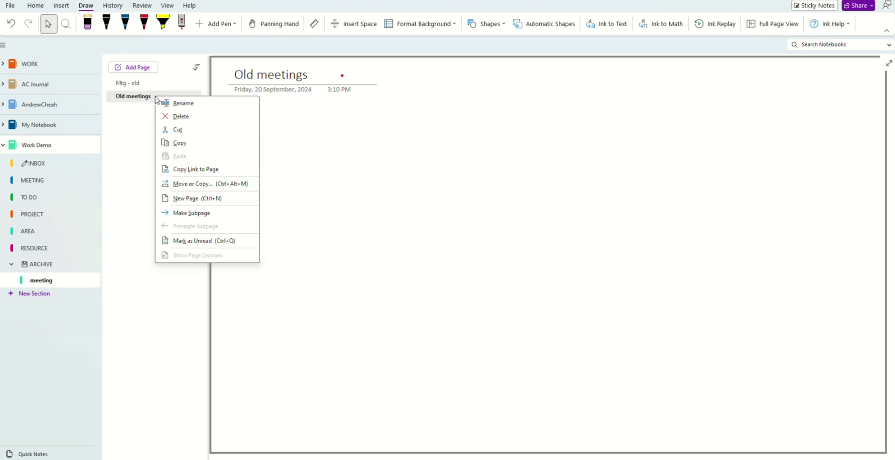
{"action": "left_click", "coordinate": [174, 117]}
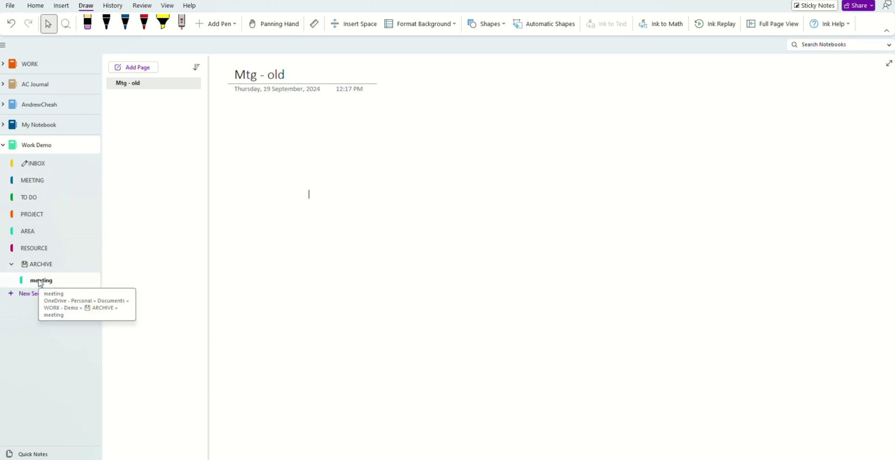
Step: Create a new section named "project" in the ARCHIVE section group
{"action": "left_click", "coordinate": [28, 294]}
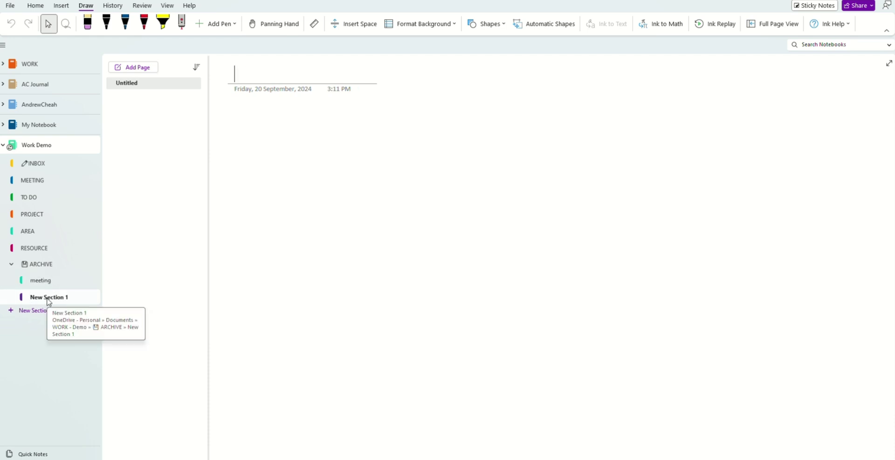
{"action": "right_click", "coordinate": [49, 302]}
{"action": "left_click", "coordinate": [70, 304]}
{"action": "type", "text": "pro"}
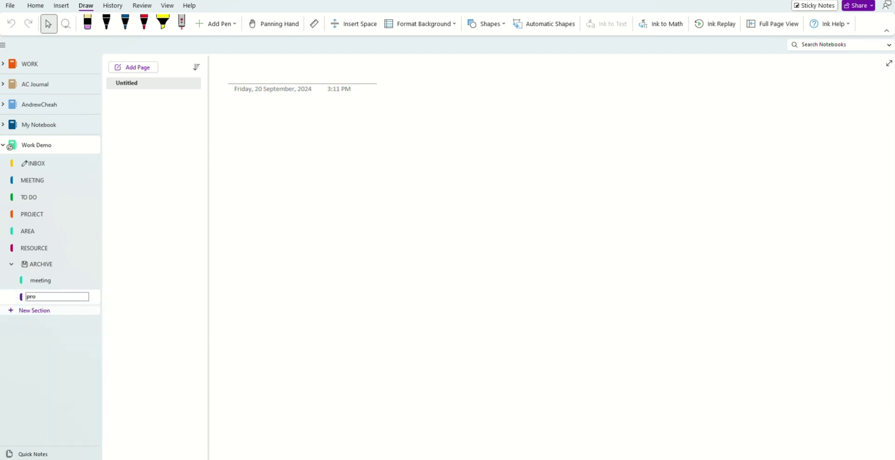
{"action": "type", "text": "ject"}
{"action": "key", "text": "Return"}
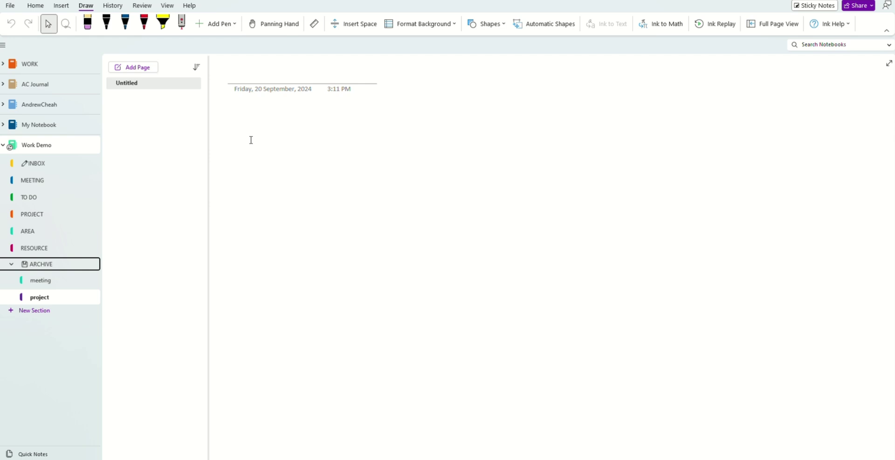
Step: Examine the list of note tags available for marking notes
{"action": "left_click", "coordinate": [35, 6]}
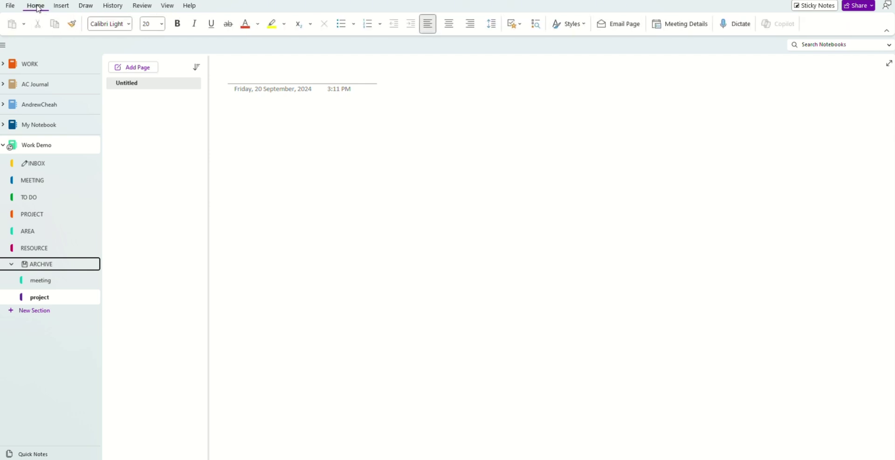
{"action": "left_click", "coordinate": [62, 6]}
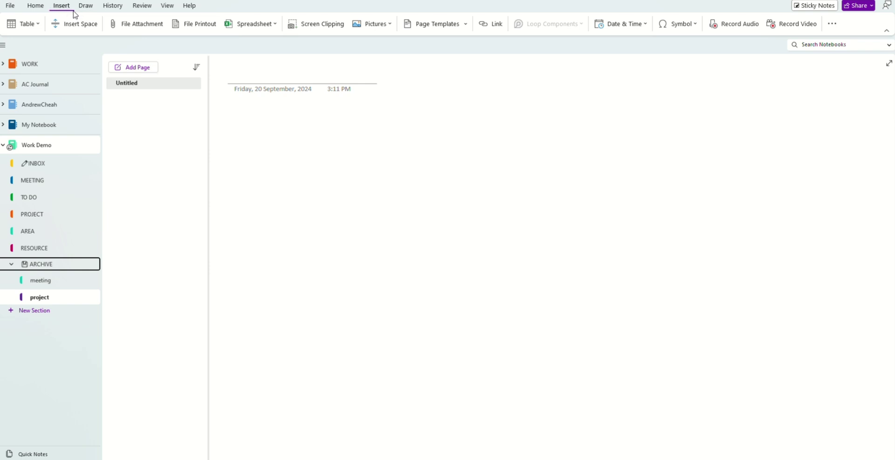
{"action": "left_click", "coordinate": [37, 6]}
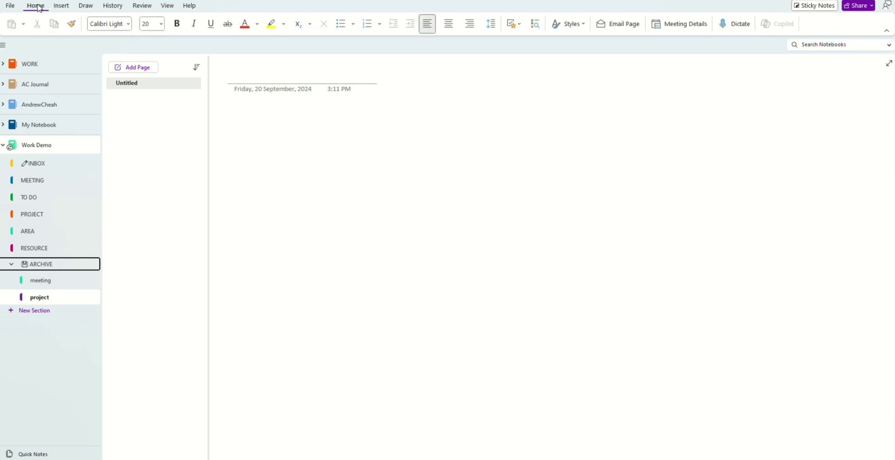
{"action": "left_click", "coordinate": [520, 25]}
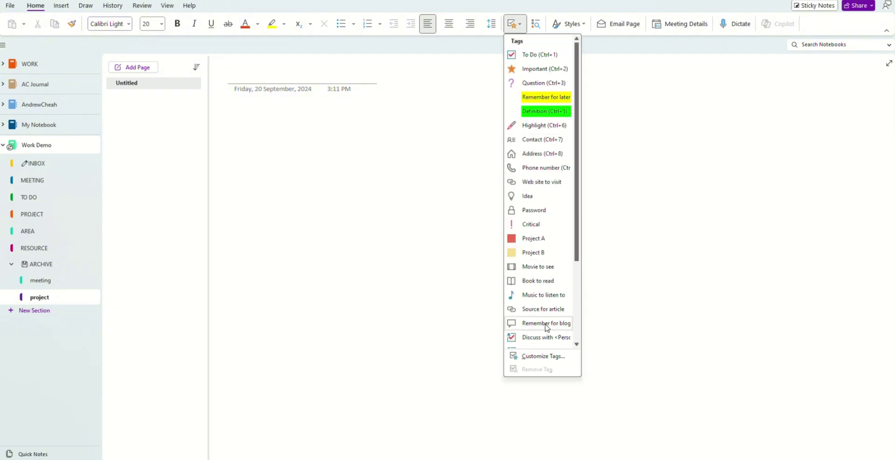
{"action": "scroll", "coordinate": [547, 321], "scroll_direction": "down", "scroll_amount": 3}
{"action": "scroll", "coordinate": [546, 322], "scroll_direction": "up", "scroll_amount": 3}
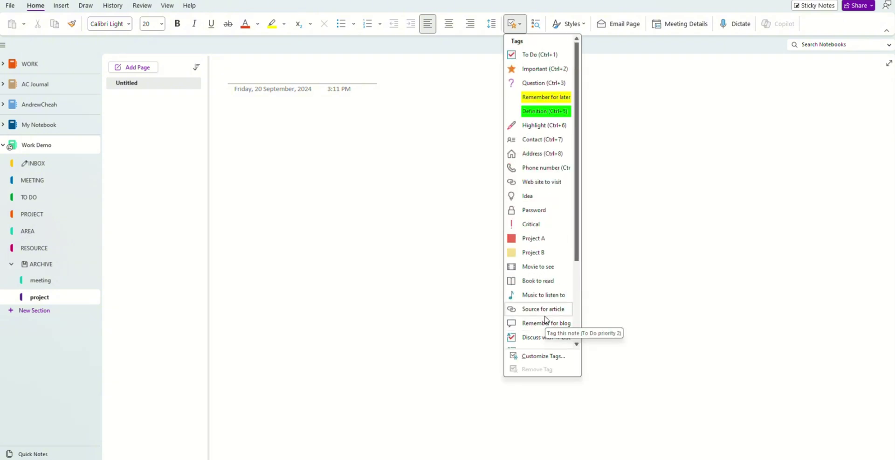
Step: Review the notebook's Tags Summary, comparing the tags grouped by section and by tag name
{"action": "left_click", "coordinate": [536, 26]}
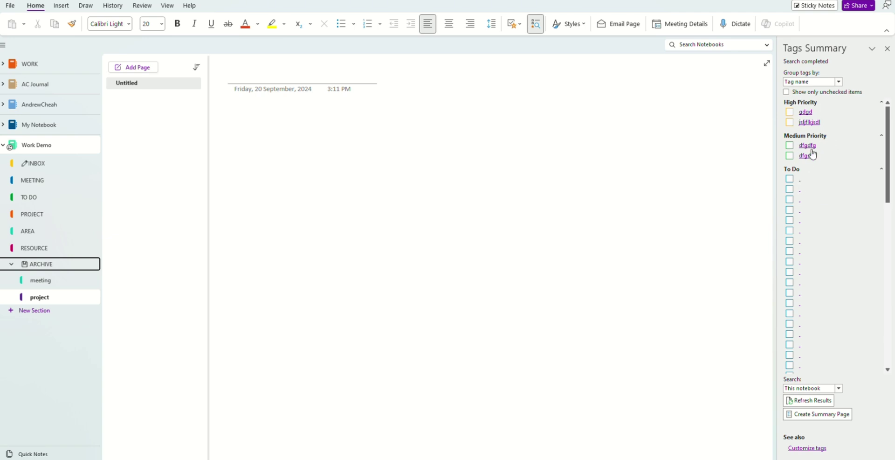
{"action": "scroll", "coordinate": [824, 227], "scroll_direction": "down", "scroll_amount": 5}
{"action": "scroll", "coordinate": [825, 227], "scroll_direction": "down", "scroll_amount": 5}
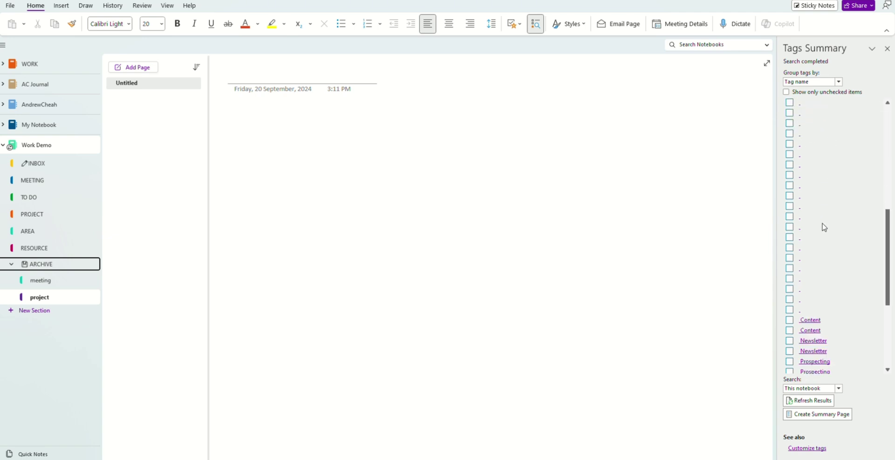
{"action": "scroll", "coordinate": [823, 226], "scroll_direction": "up", "scroll_amount": 10}
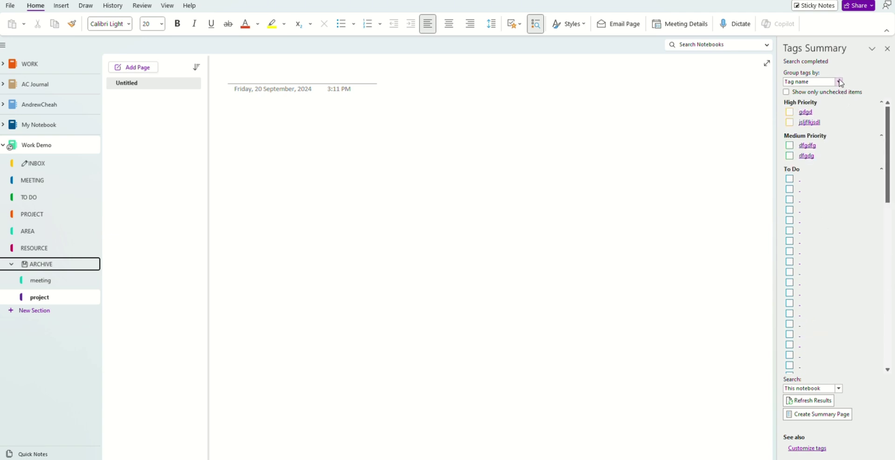
{"action": "left_click", "coordinate": [840, 82]}
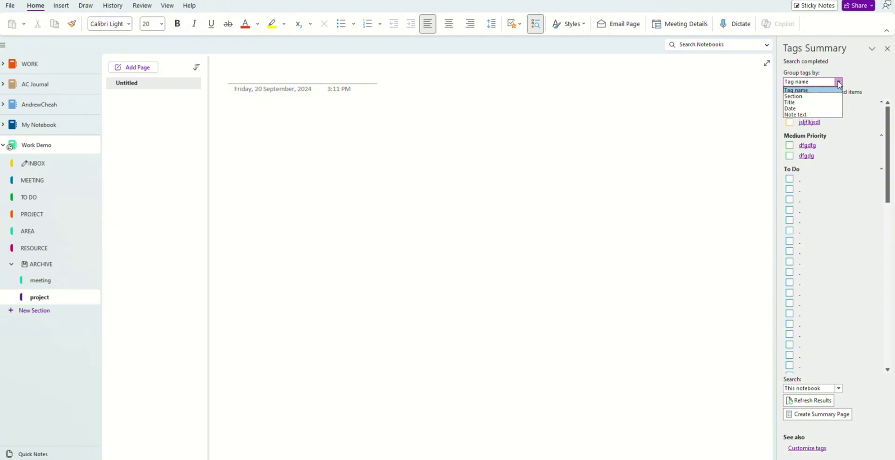
{"action": "left_click", "coordinate": [811, 97]}
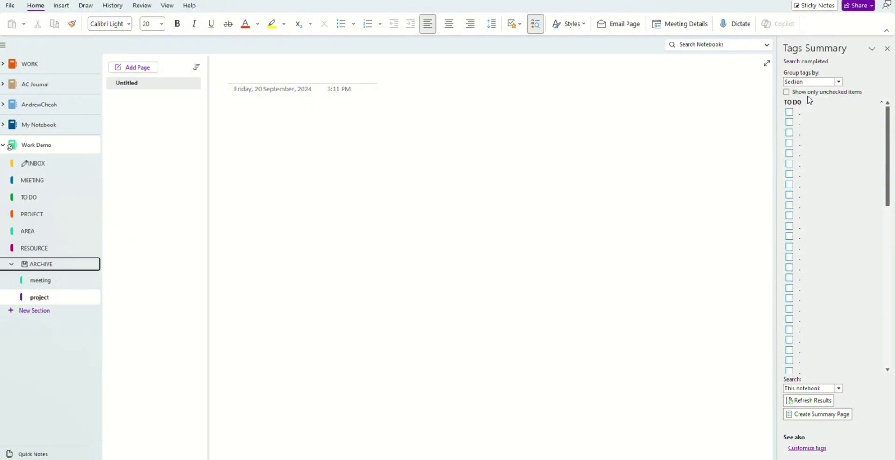
{"action": "left_click", "coordinate": [839, 82]}
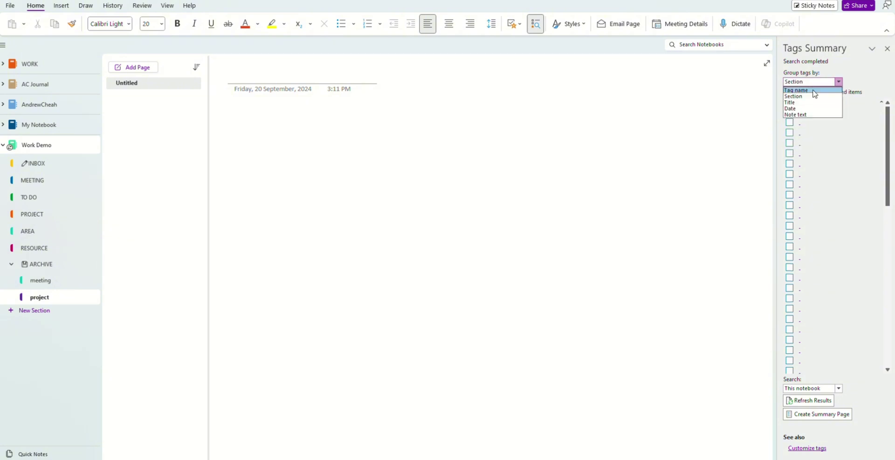
{"action": "left_click", "coordinate": [816, 90]}
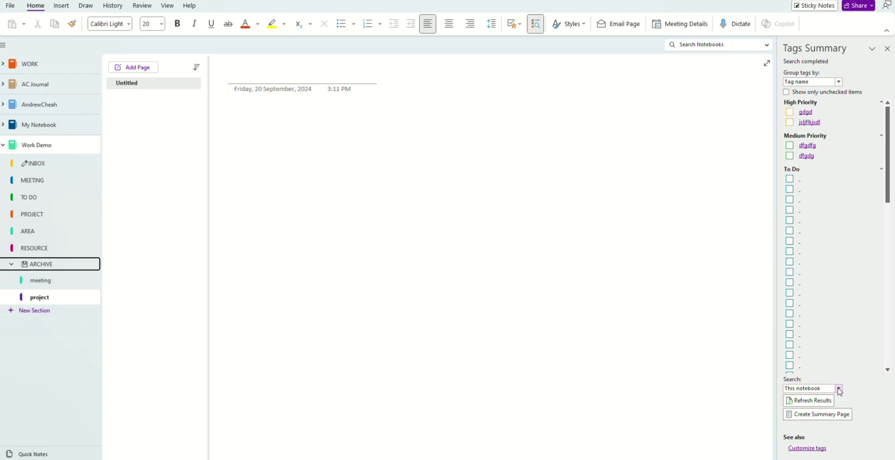
Step: Examine the search scope options of the Tags Summary and close the summary
{"action": "left_click", "coordinate": [839, 389]}
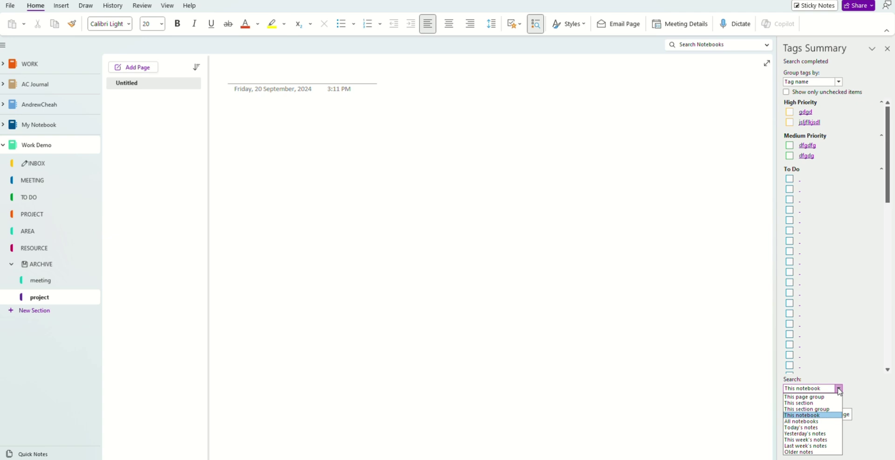
{"action": "left_click", "coordinate": [839, 389]}
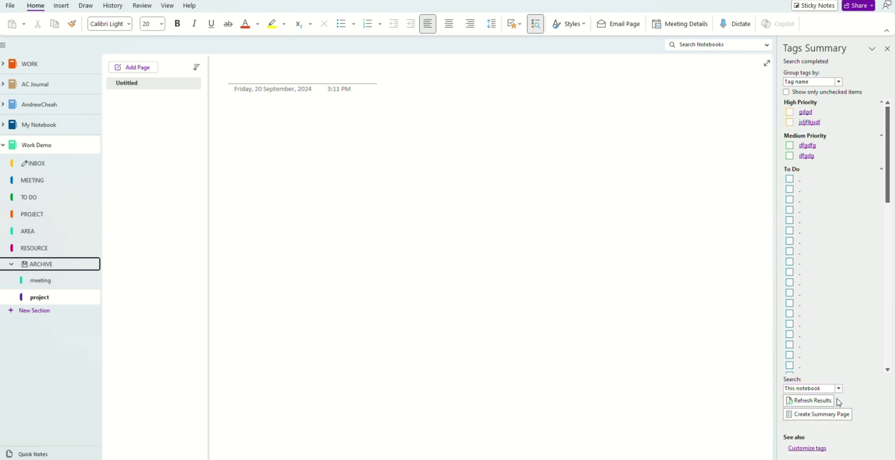
{"action": "left_click", "coordinate": [839, 389]}
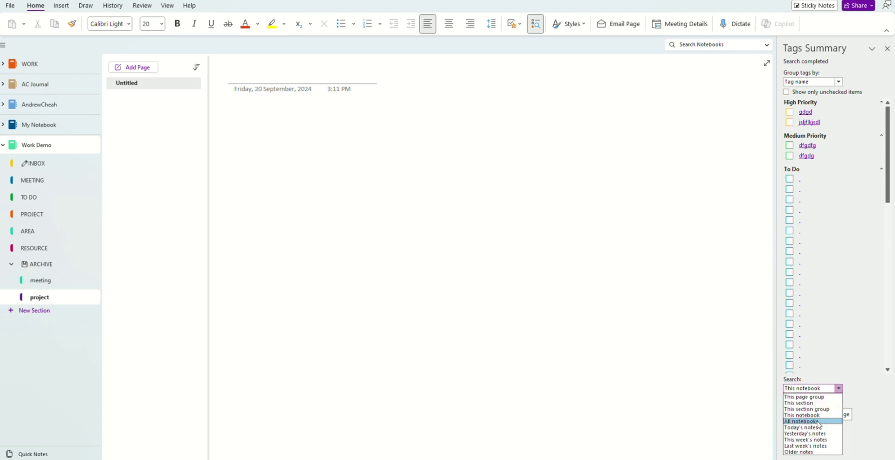
{"action": "left_click", "coordinate": [839, 389]}
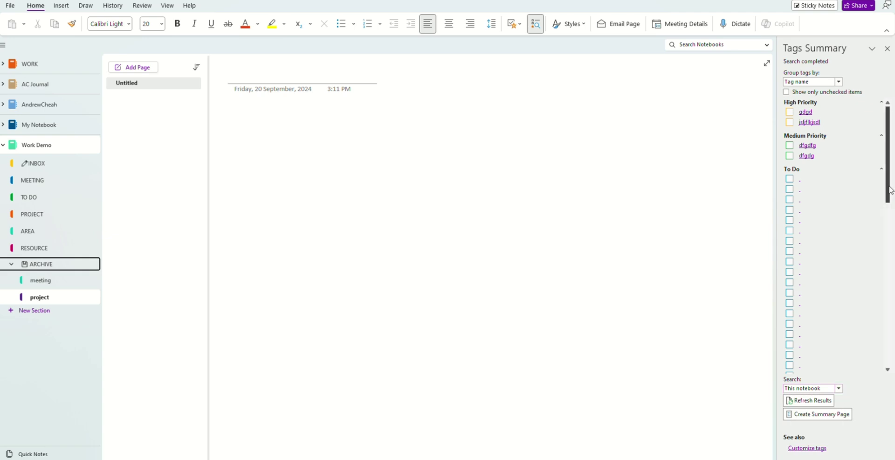
{"action": "mouse_move", "coordinate": [890, 191]}
{"action": "left_mouse_down"}
{"action": "mouse_move", "coordinate": [887, 282]}
{"action": "mouse_move", "coordinate": [888, 189]}
{"action": "left_mouse_up"}
{"action": "left_click", "coordinate": [888, 48]}
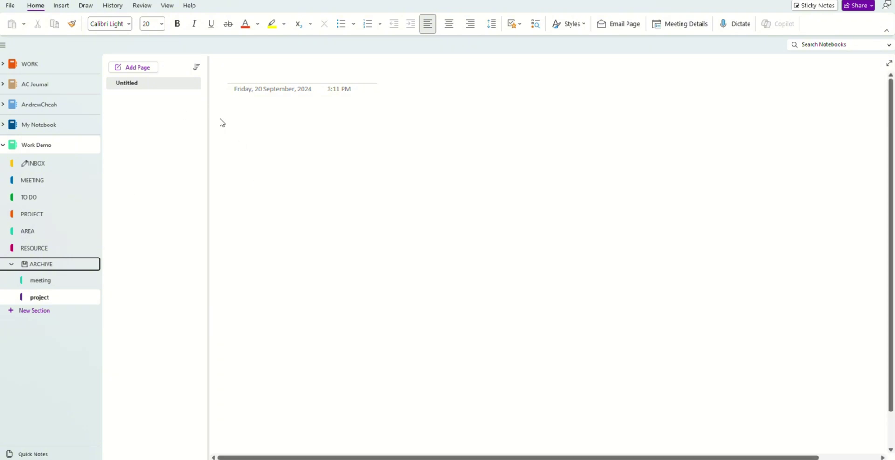
Step: Draw a red pen arrow pointing up at the Step 5 Engage box on the GTD page in INBOX
{"action": "left_click", "coordinate": [43, 166]}
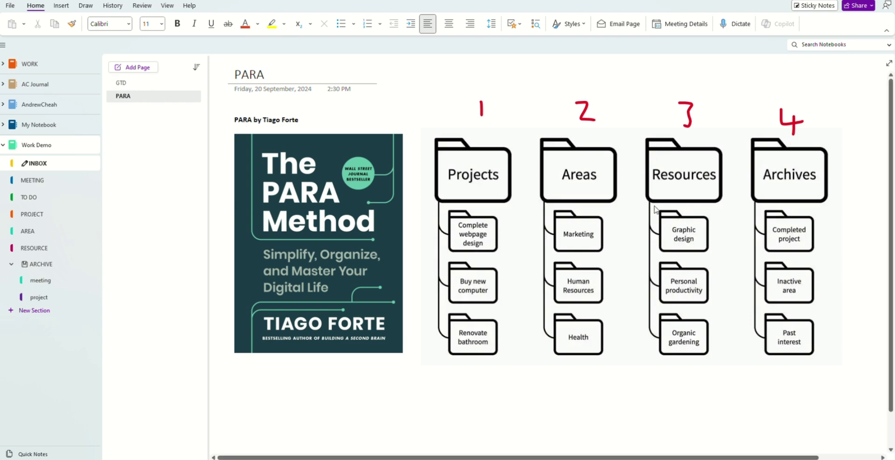
{"action": "left_click", "coordinate": [142, 83]}
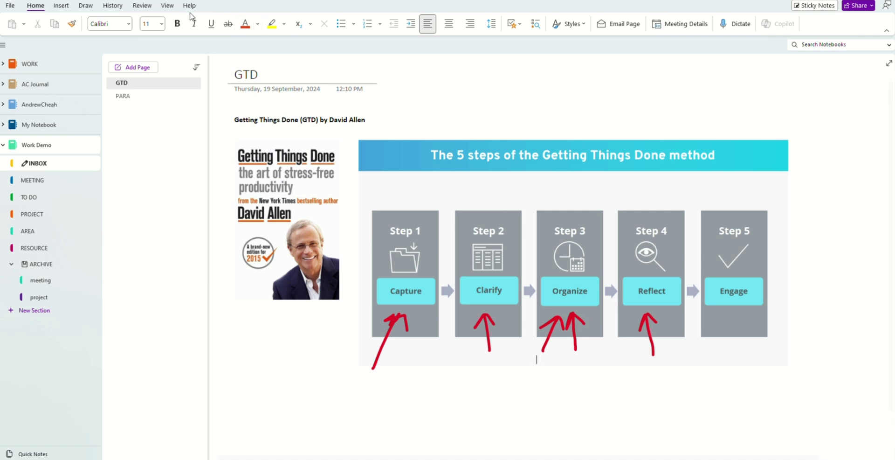
{"action": "left_click", "coordinate": [86, 6]}
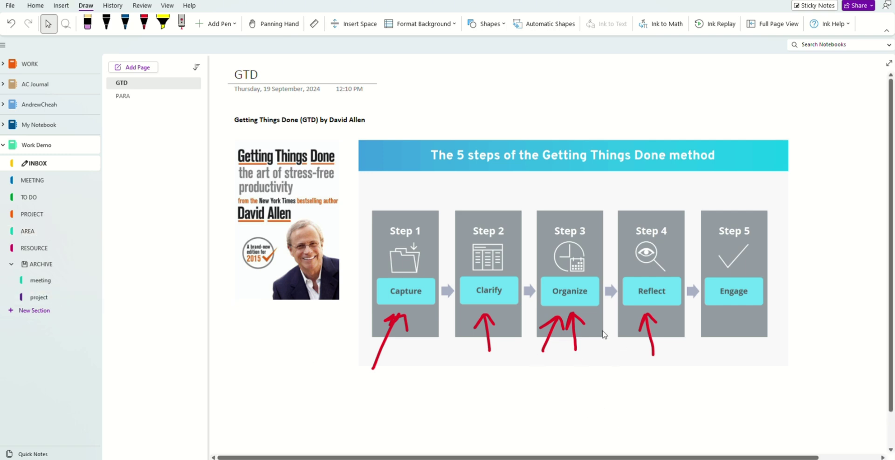
{"action": "left_click", "coordinate": [144, 27]}
{"action": "left_click", "coordinate": [145, 27]}
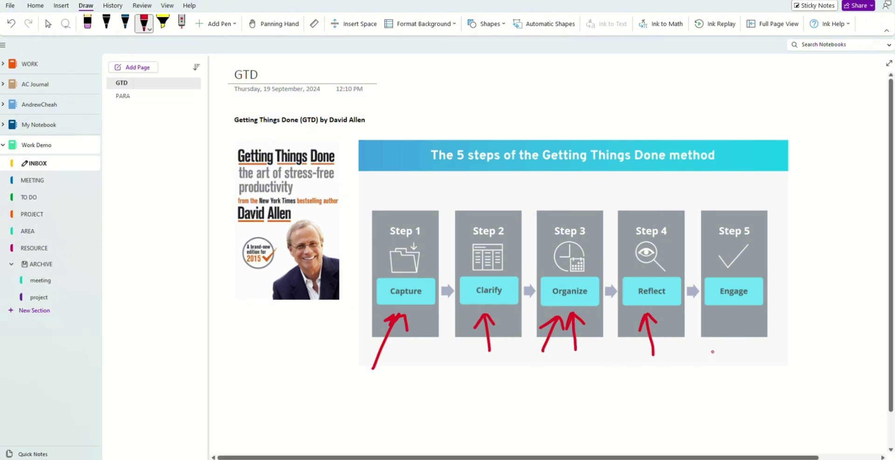
{"action": "mouse_move", "coordinate": [747, 353]}
{"action": "left_mouse_down"}
{"action": "mouse_move", "coordinate": [732, 311]}
{"action": "mouse_move", "coordinate": [748, 320]}
{"action": "left_mouse_up"}
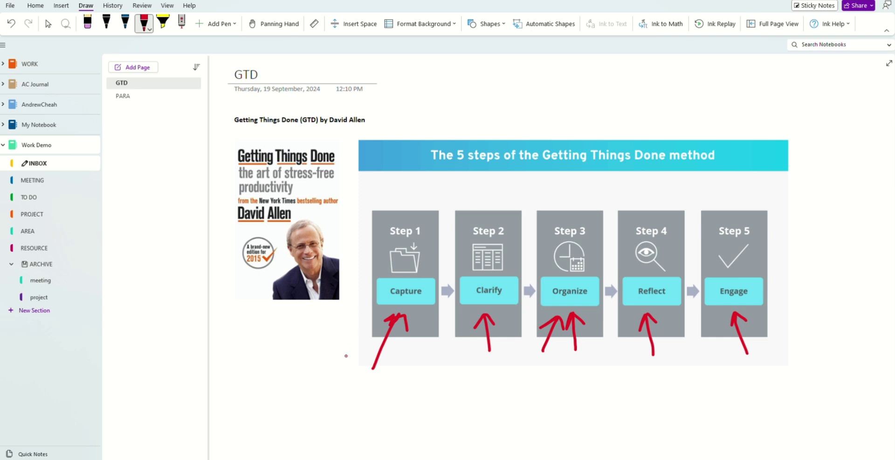
Step: Review the contents of the TO DO, PROJECT and MEETING sections
{"action": "left_click", "coordinate": [31, 200]}
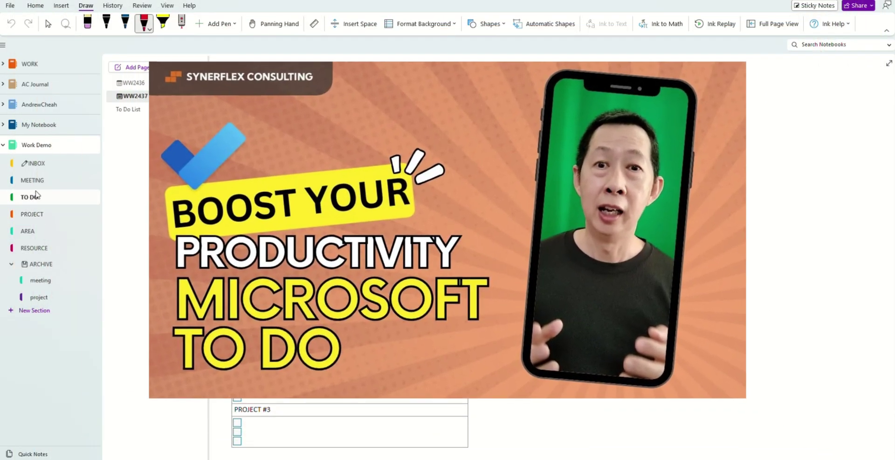
{"action": "left_click", "coordinate": [29, 215]}
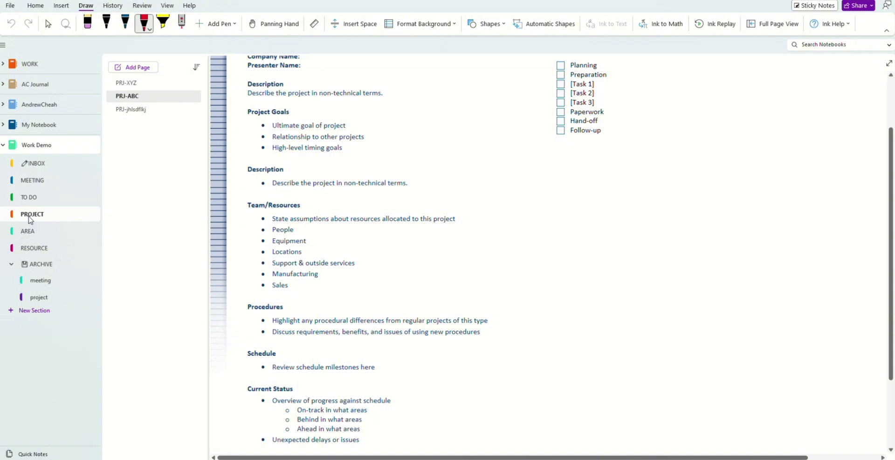
{"action": "left_click", "coordinate": [32, 180]}
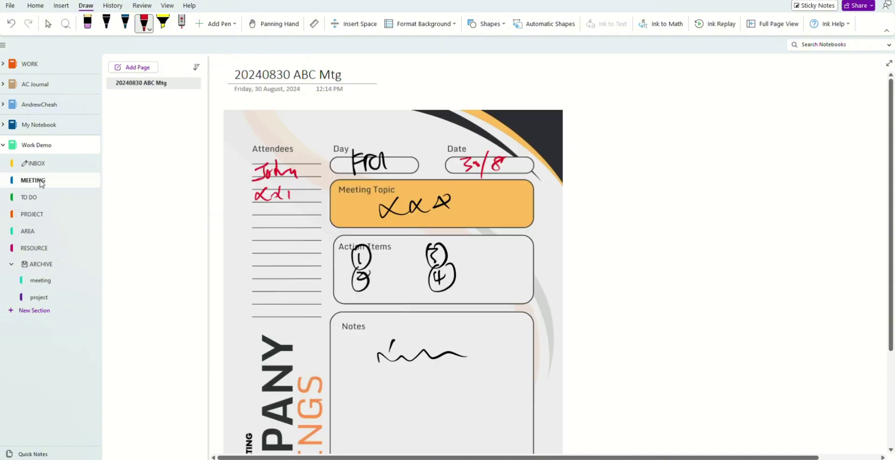
Step: Examine the date-prefixed title of the ABC meeting page and the page sorting options
{"action": "left_click", "coordinate": [49, 23]}
{"action": "left_click", "coordinate": [236, 75]}
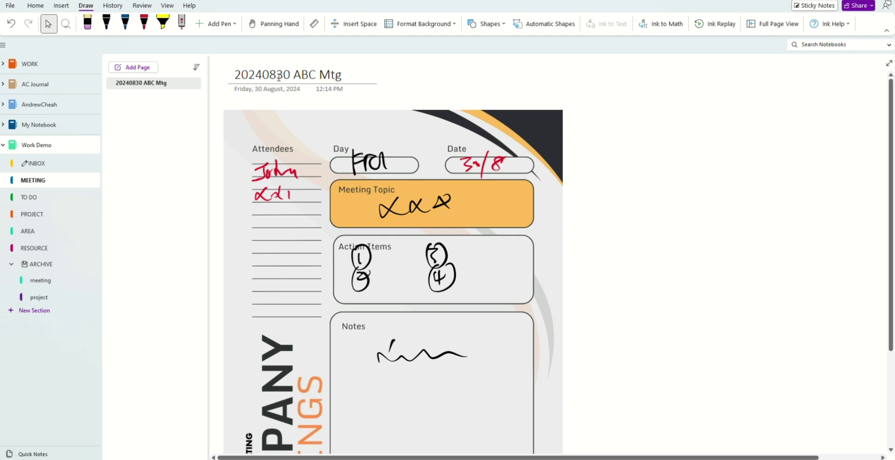
{"action": "left_click", "coordinate": [196, 67]}
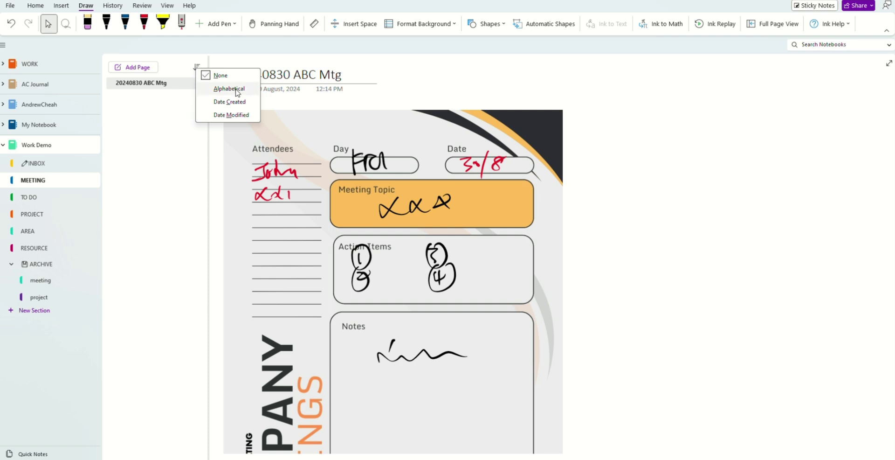
{"action": "left_click", "coordinate": [289, 75]}
{"action": "left_click", "coordinate": [236, 74]}
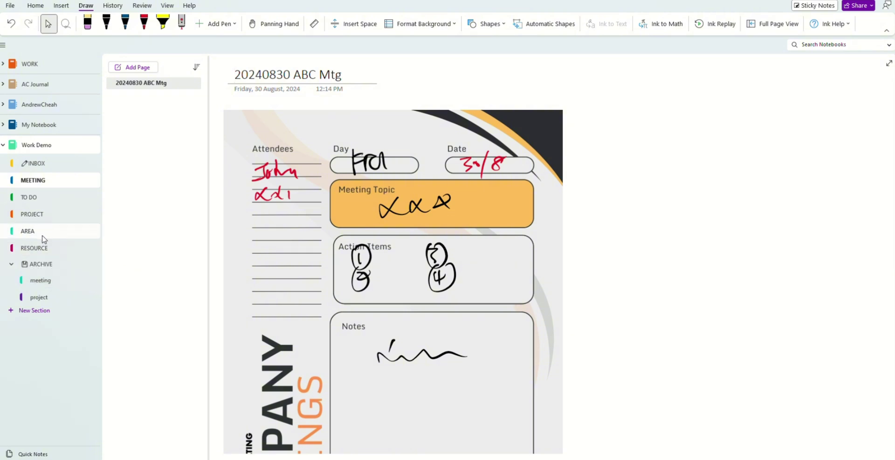
Step: On the OneNote Tutorial page in RESOURCE, enter GTD and PARA as items 1 and 2 of a numbered list under Note
{"action": "left_click", "coordinate": [33, 249]}
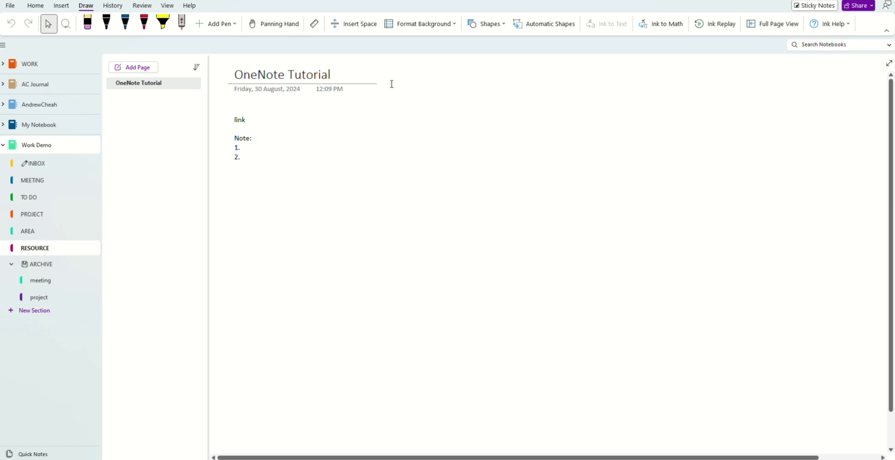
{"action": "left_click", "coordinate": [247, 148]}
{"action": "key", "text": "space"}
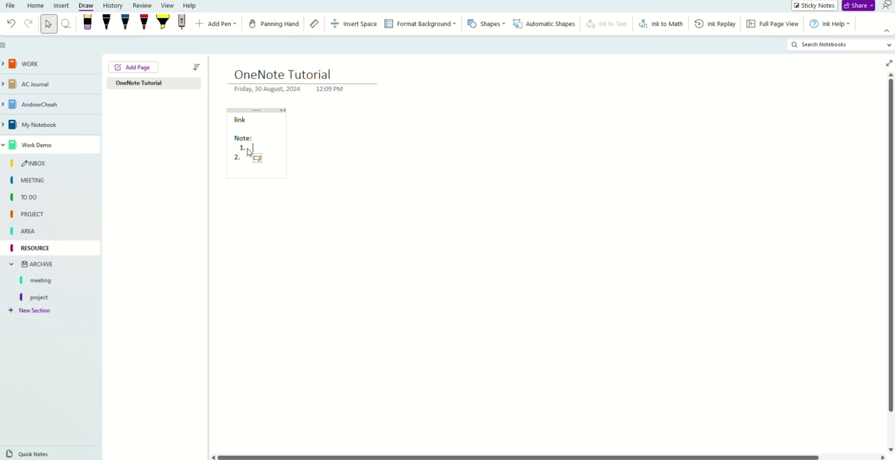
{"action": "type", "text": "GTD"}
{"action": "key", "text": "Return"}
{"action": "type", "text": "PARA"}
{"action": "left_click", "coordinate": [345, 193]}
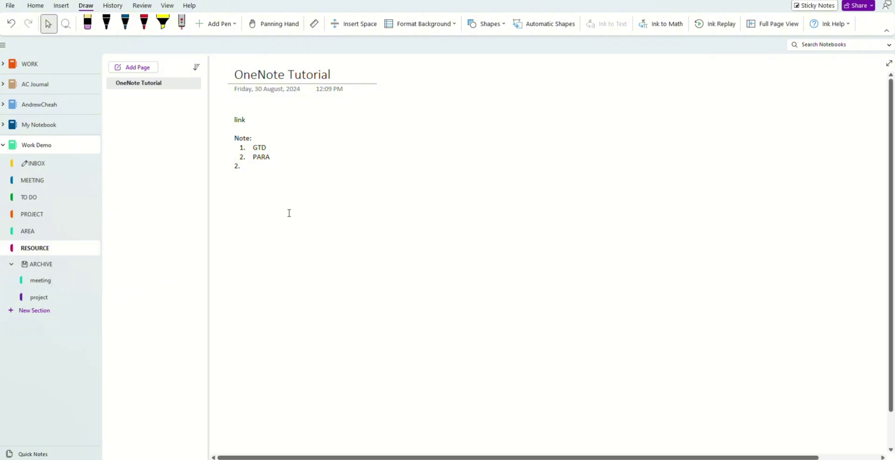
Step: Add a new page titled "YT - GTD" to the RESOURCE section
{"action": "left_click", "coordinate": [136, 69]}
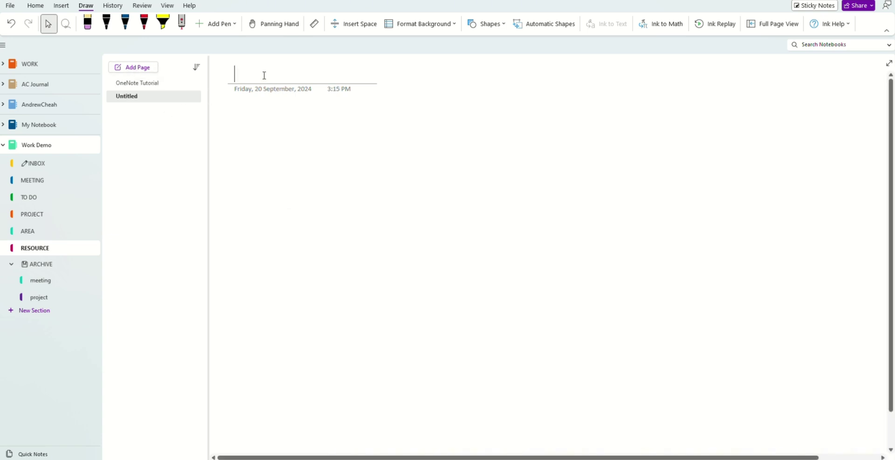
{"action": "type", "text": "YT - GT"}
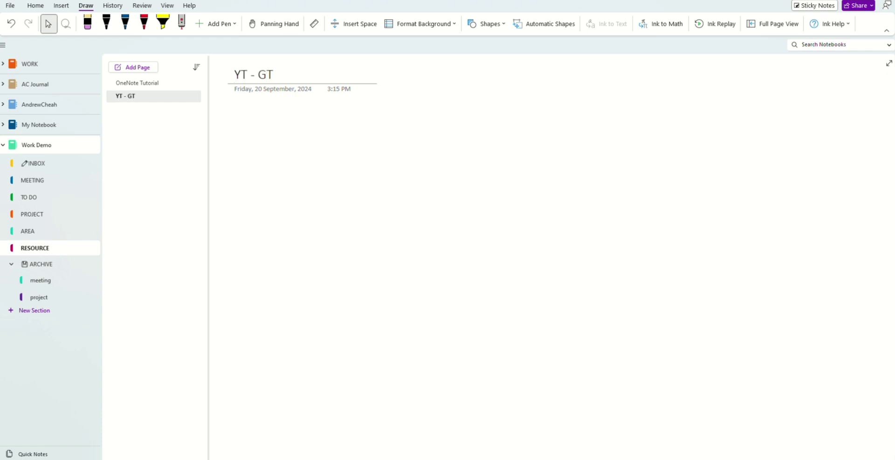
{"action": "type", "text": "D"}
{"action": "key", "text": "Return"}
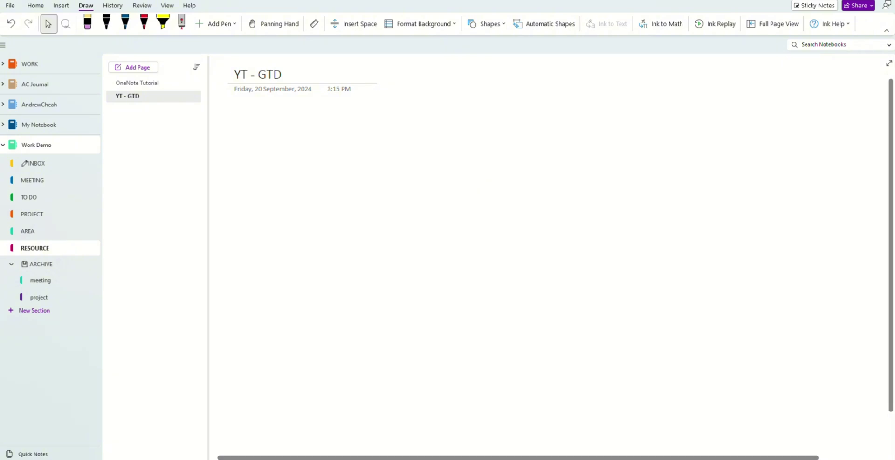
{"action": "type", "text": "vxvxbcvbxcbcncnvbnc"}
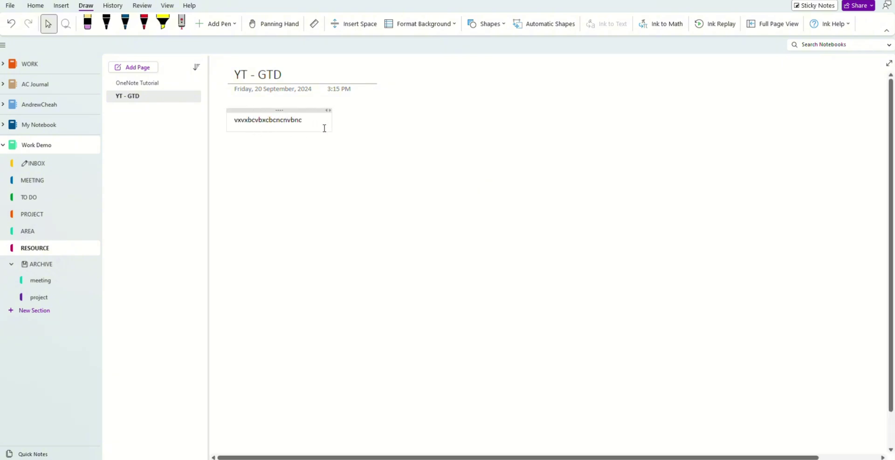
{"action": "left_click", "coordinate": [238, 126]}
{"action": "key", "text": "ctrl+z"}
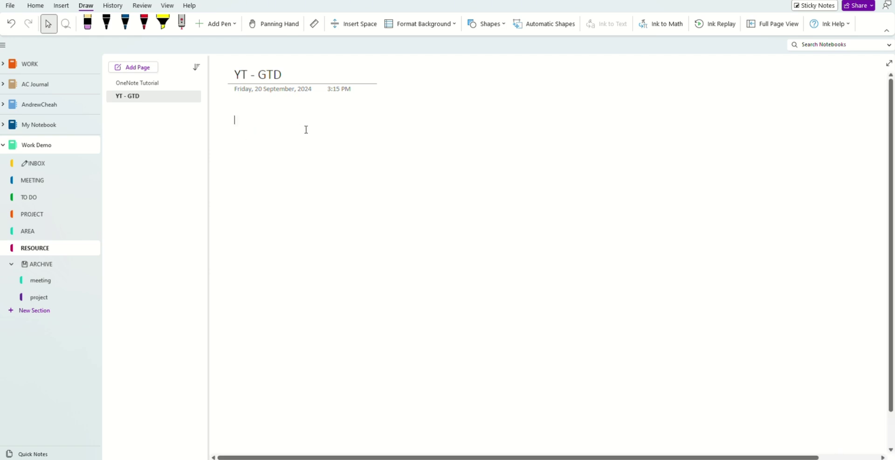
{"action": "type", "text": "https://www.youtube.com/watch?v=UHX1e89ZXg8&t=44s"}
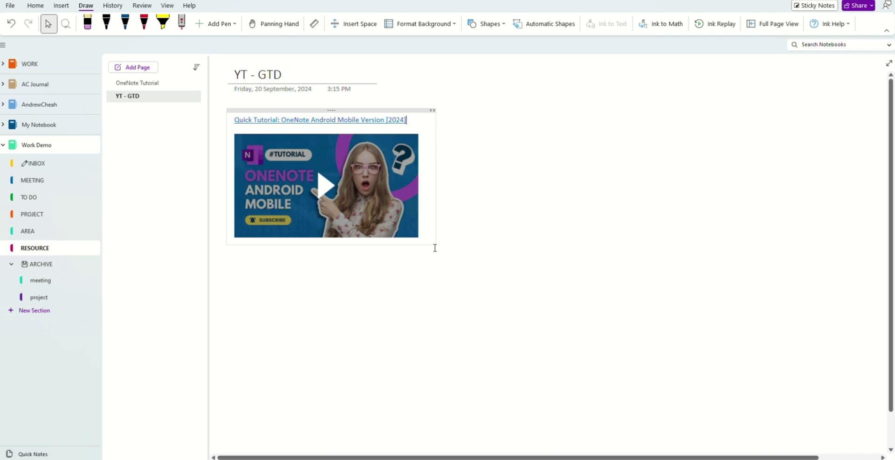
{"action": "left_click", "coordinate": [349, 213]}
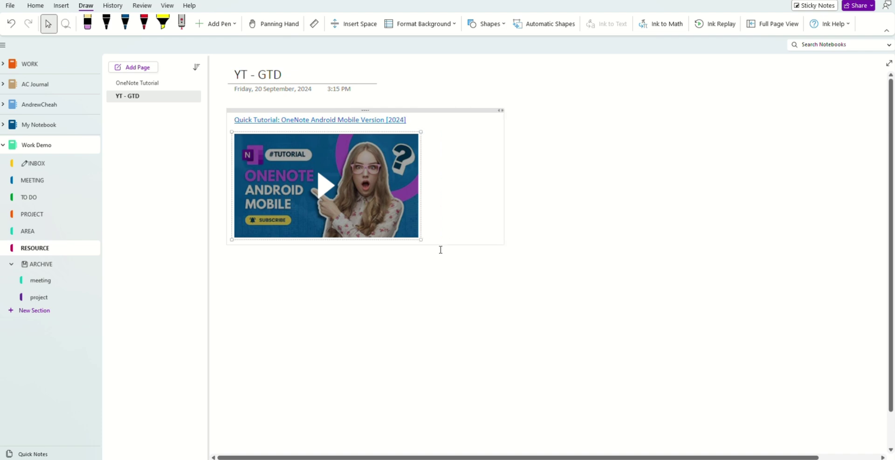
{"action": "left_click_drag", "start_coordinate": [422, 240], "coordinate": [494, 308]}
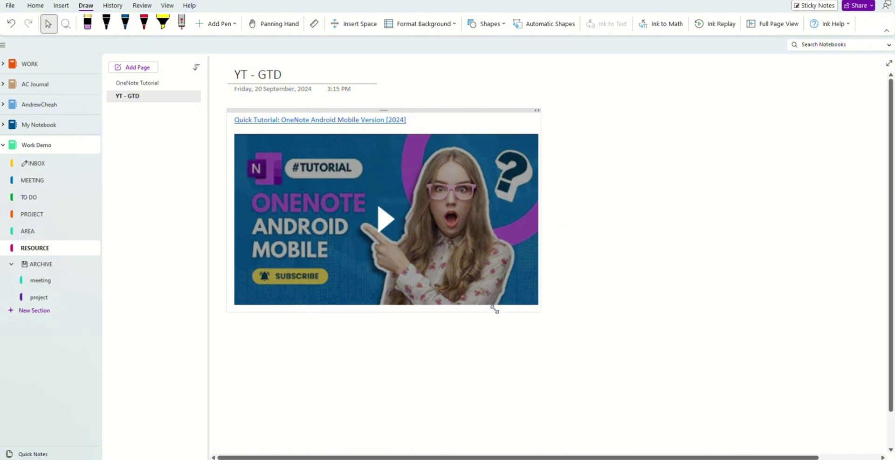
Step: Test playing and pausing the embedded video, and return to the GTD page in INBOX
{"action": "left_click", "coordinate": [394, 226]}
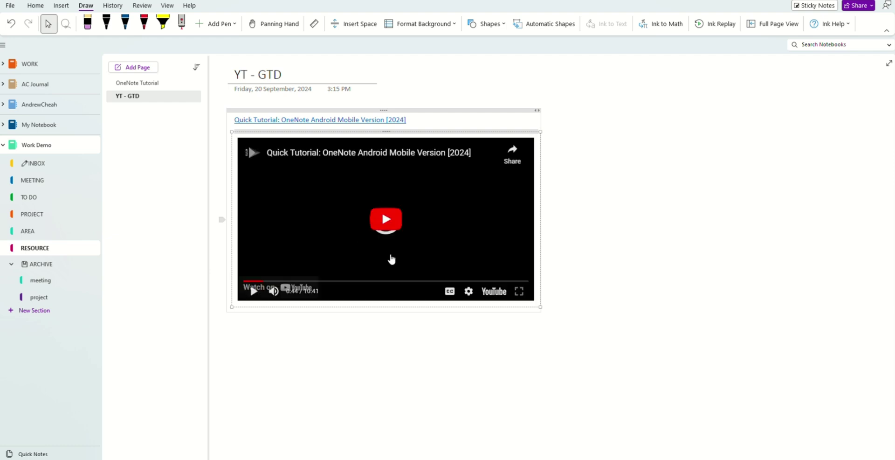
{"action": "left_click", "coordinate": [255, 293]}
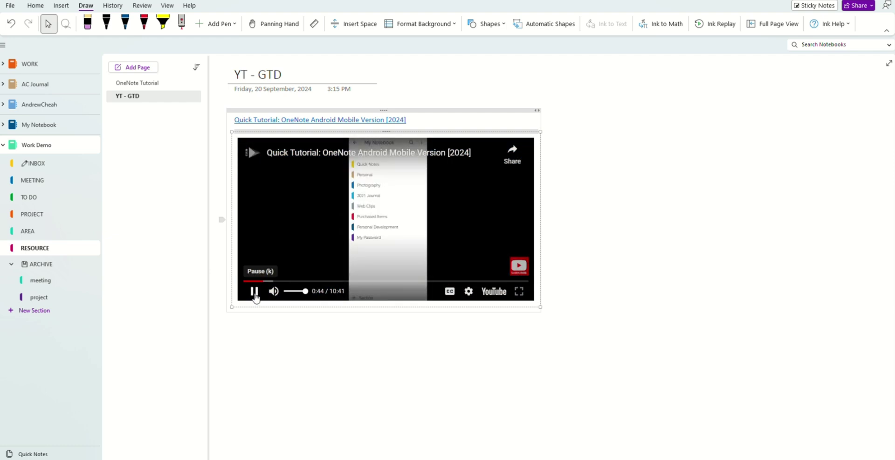
{"action": "left_click", "coordinate": [255, 293]}
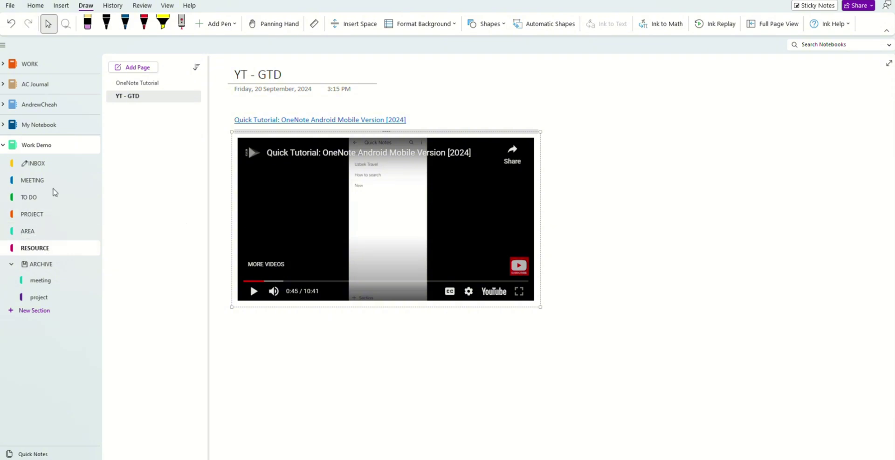
{"action": "left_click", "coordinate": [47, 166]}
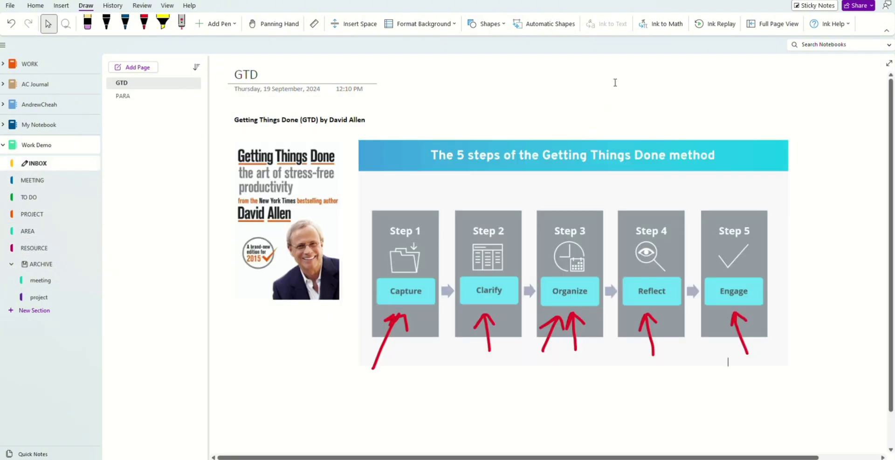